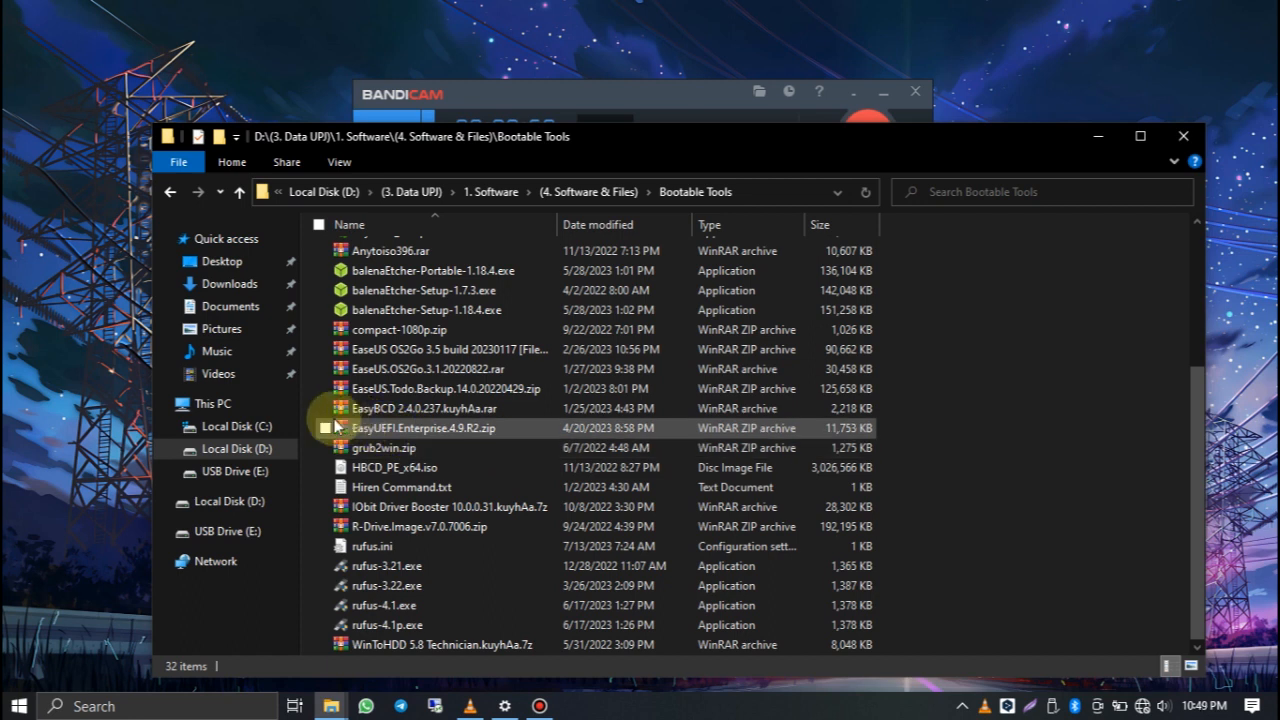
# Step: Open the properties of This PC and look through the device and Windows specifications
pyautogui.rightClick(258, 408)
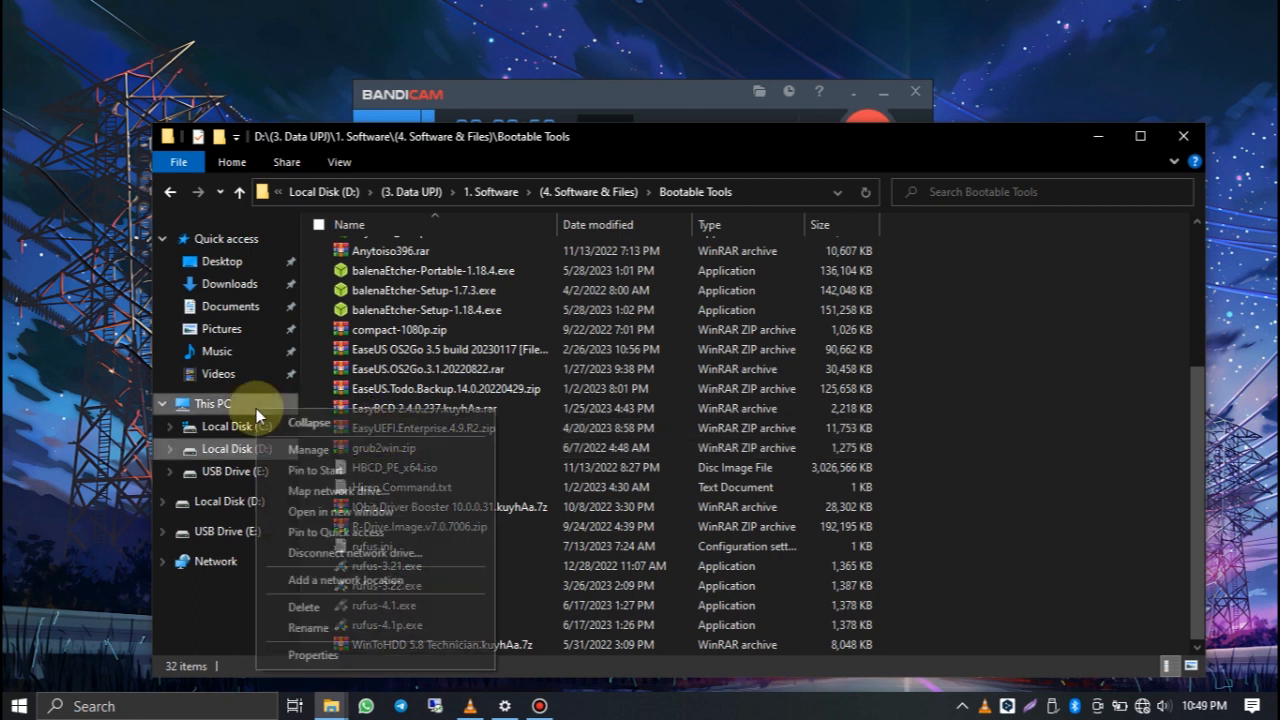
pyautogui.click(296, 655)
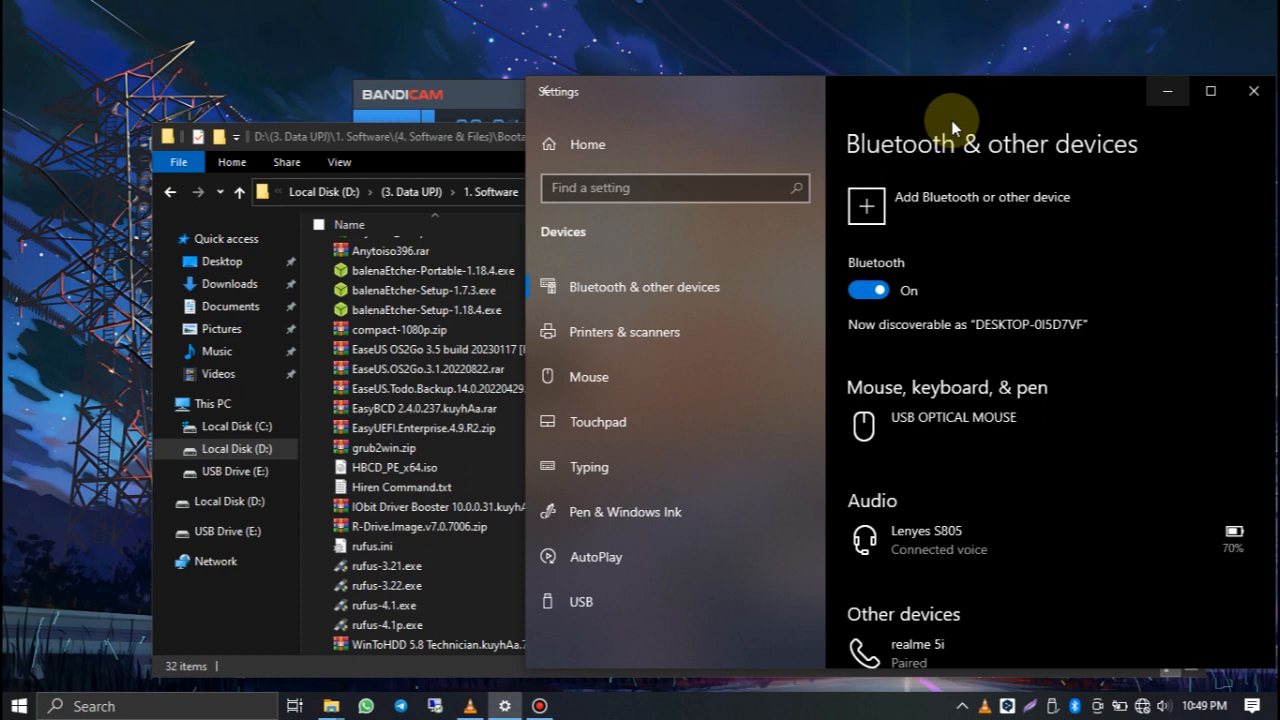
pyautogui.moveTo(946, 111); pyautogui.dragTo(844, 81)
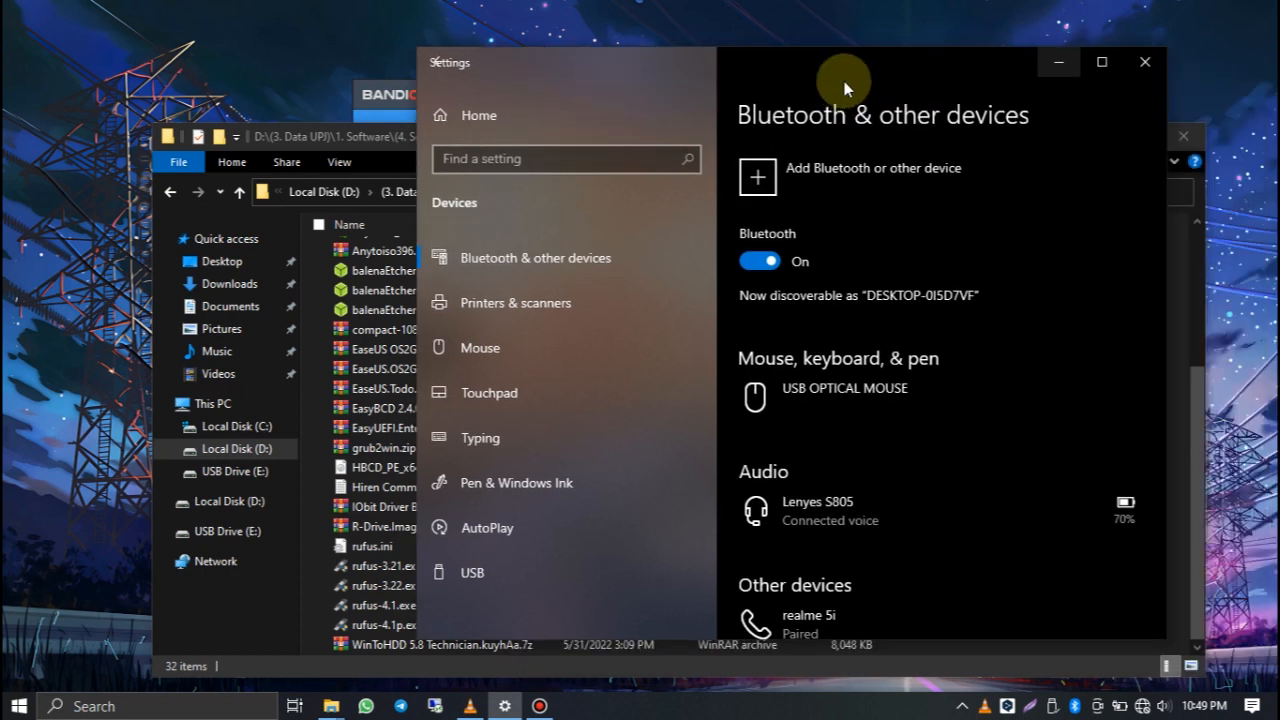
pyautogui.click(1062, 74)
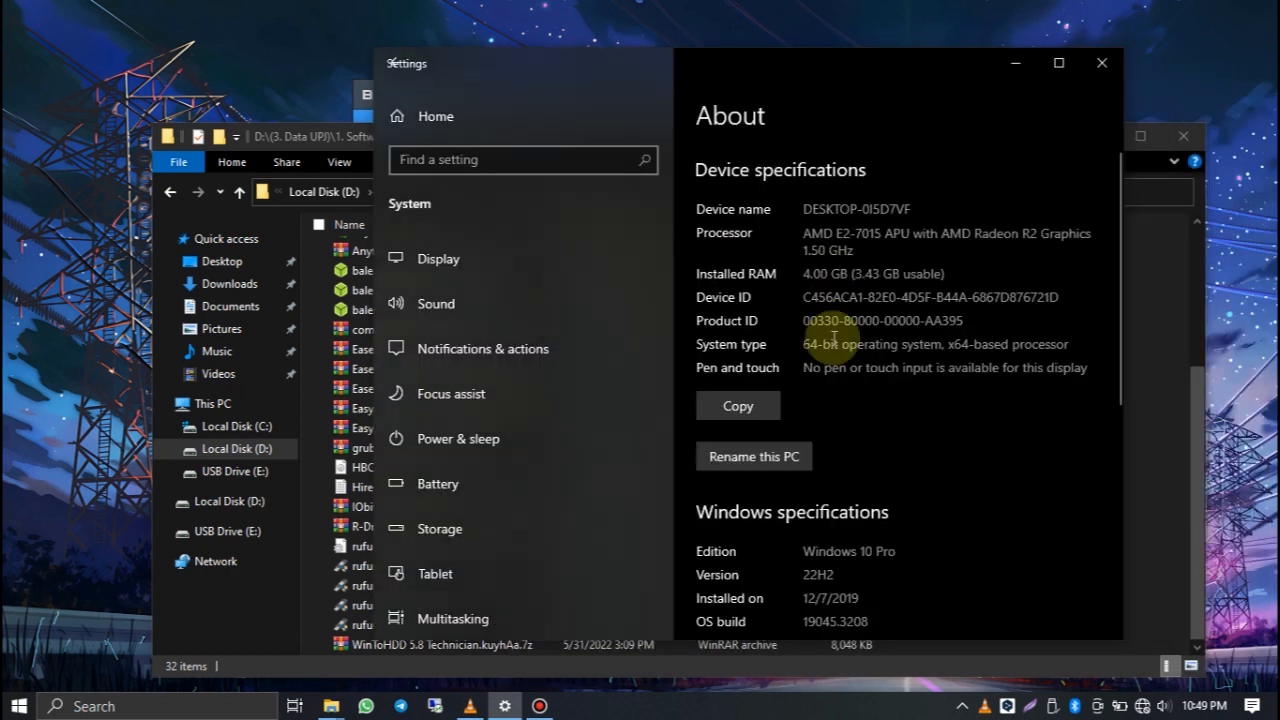
pyautogui.scroll(-2, 829, 323)
pyautogui.scroll(2, 830, 335)
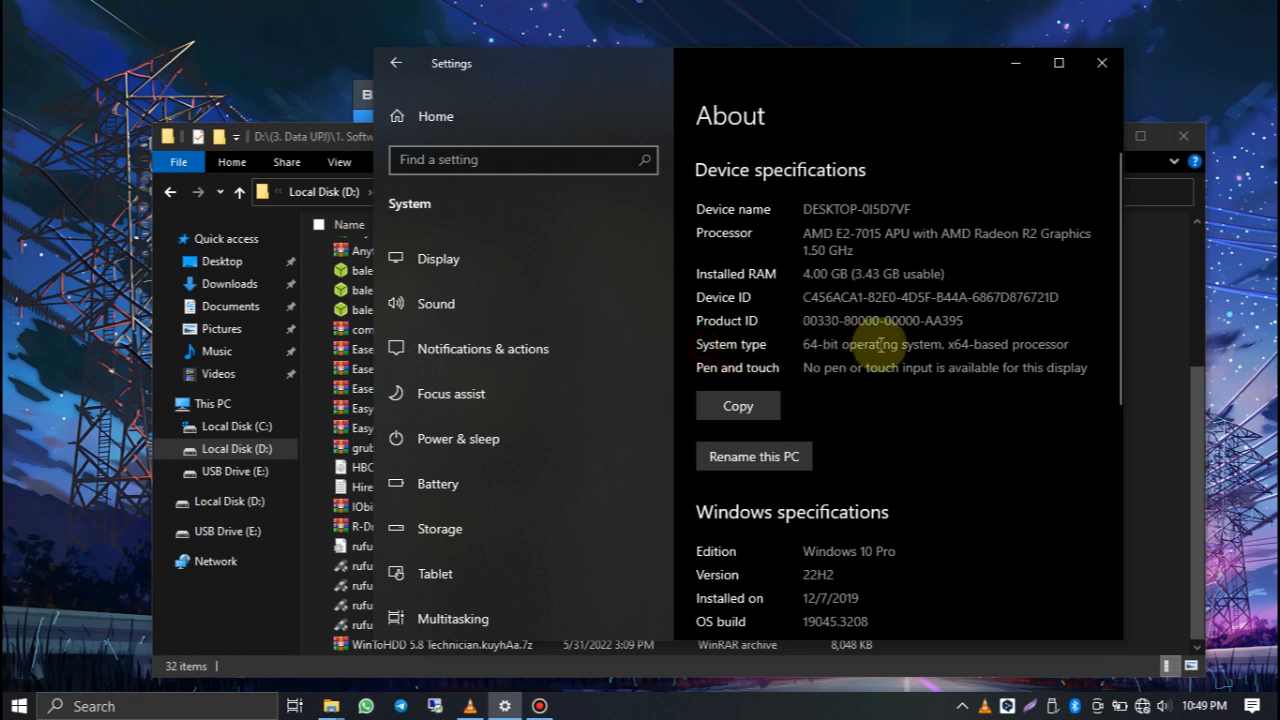
# Step: Check the System type entry for the operating system and processor architecture, and close the system information
pyautogui.moveTo(805, 347); pyautogui.dragTo(1071, 352)
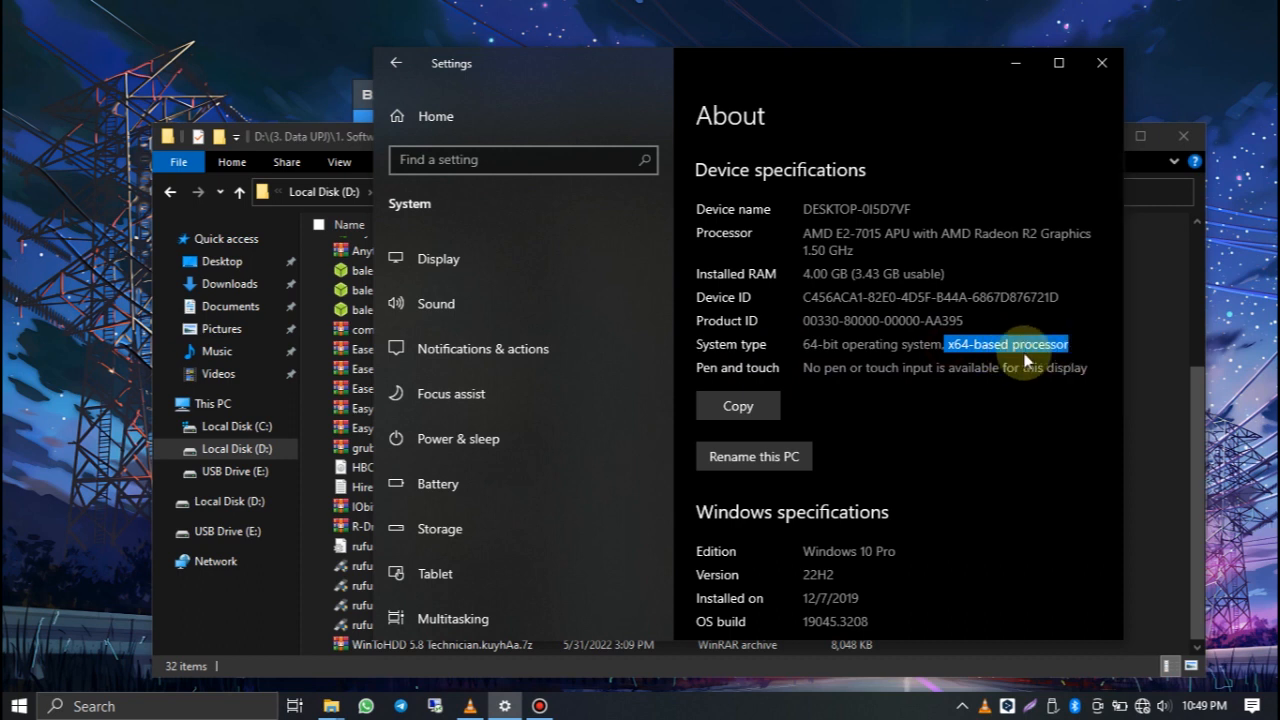
pyautogui.click(858, 360)
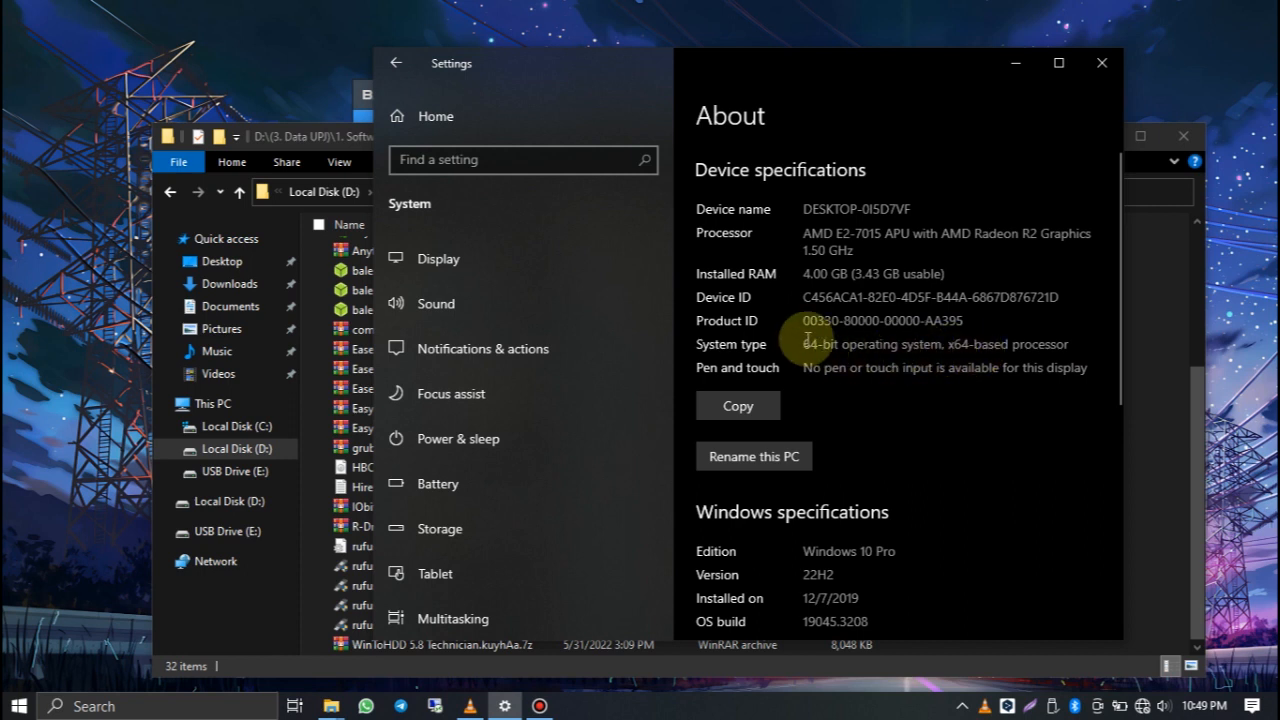
pyautogui.moveTo(806, 341); pyautogui.dragTo(1068, 348)
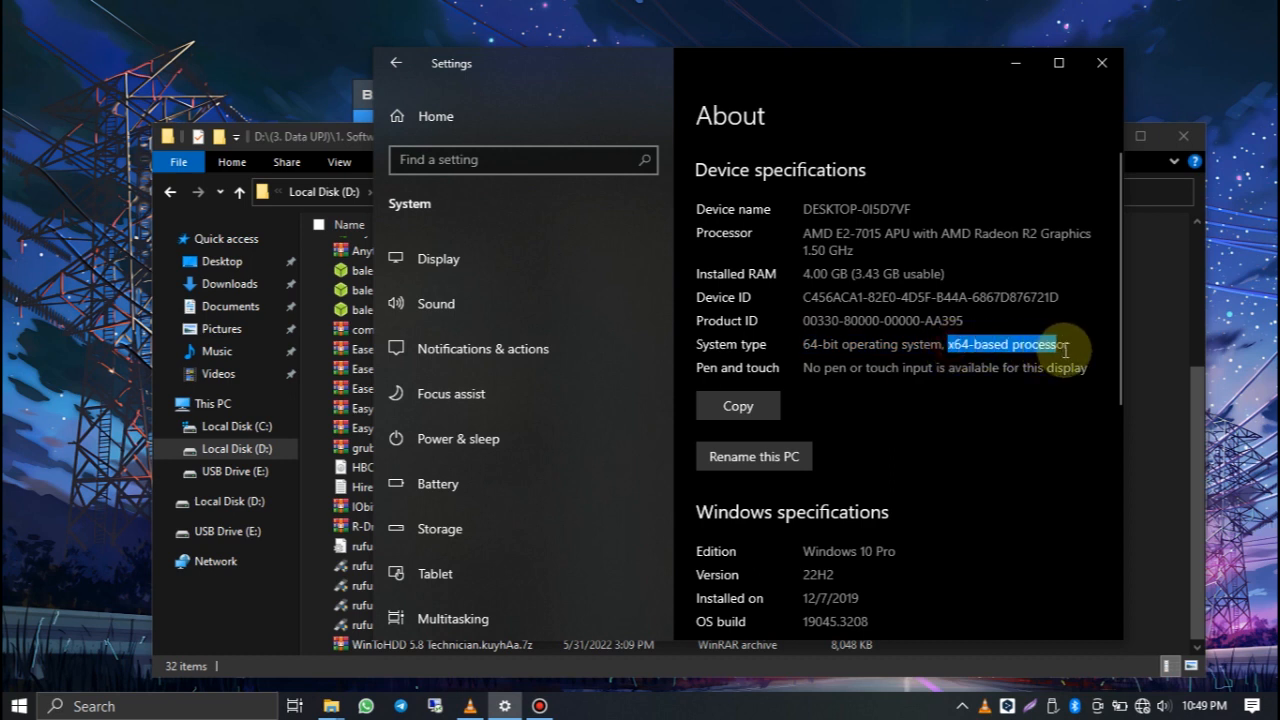
pyautogui.click(818, 366)
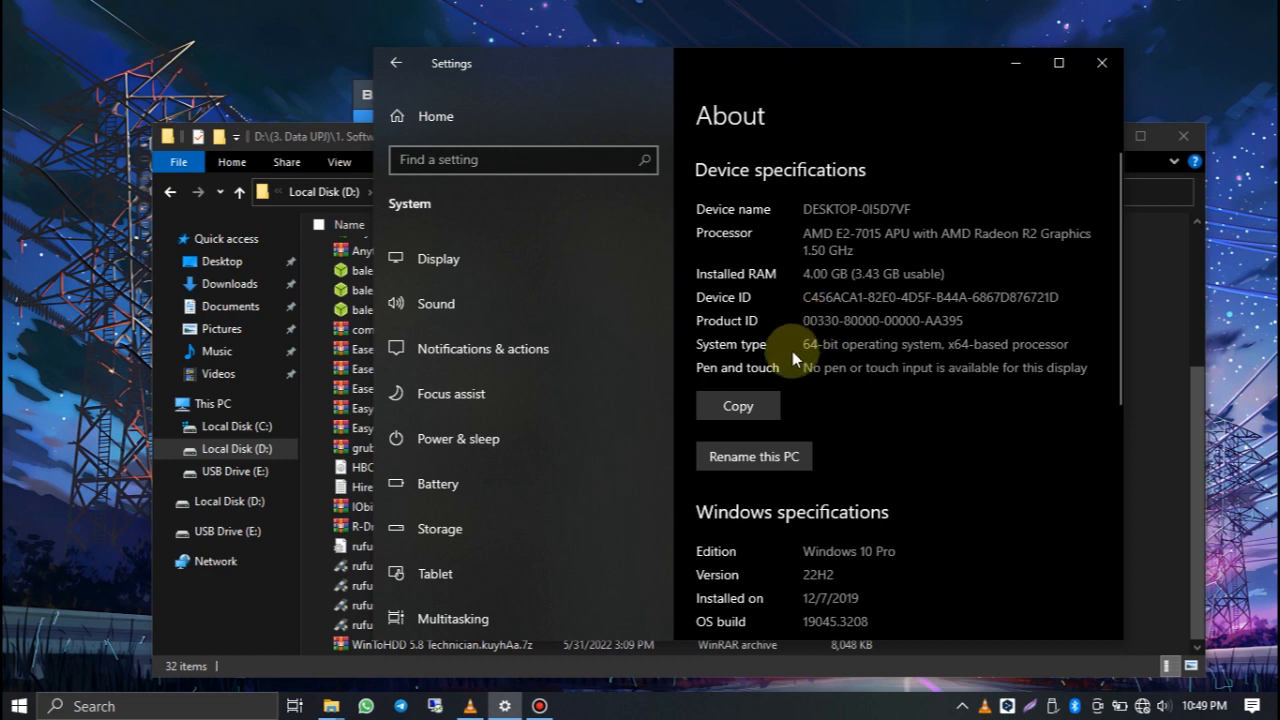
pyautogui.click(1084, 57)
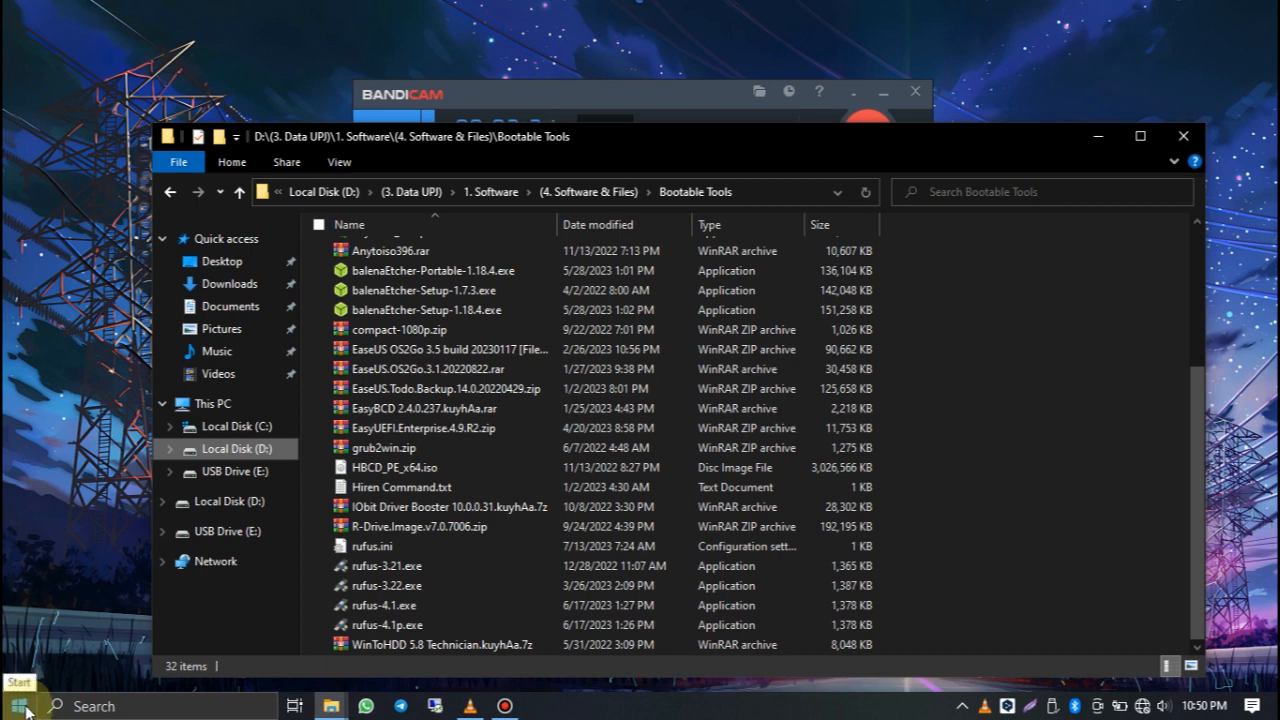
# Step: Open Disk Management and examine the installed disks, including the removable USB drive
pyautogui.click(30, 707)
pyautogui.rightClick(31, 707)
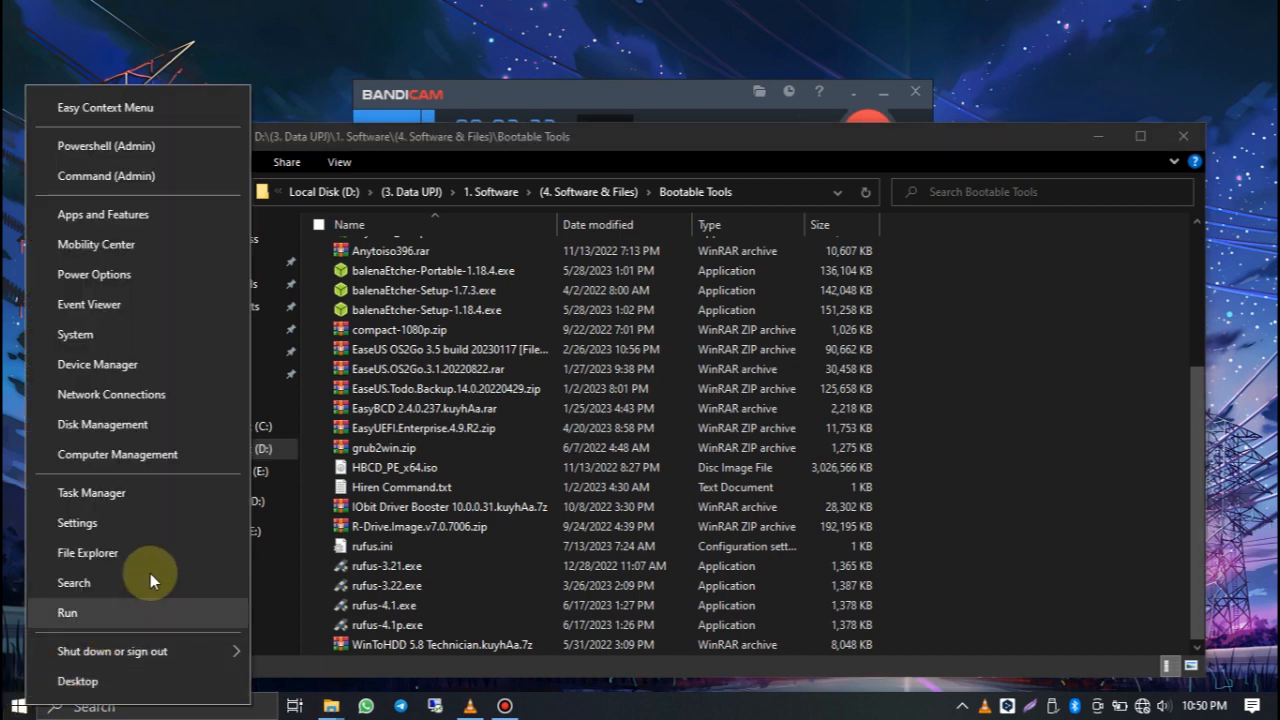
pyautogui.click(155, 424)
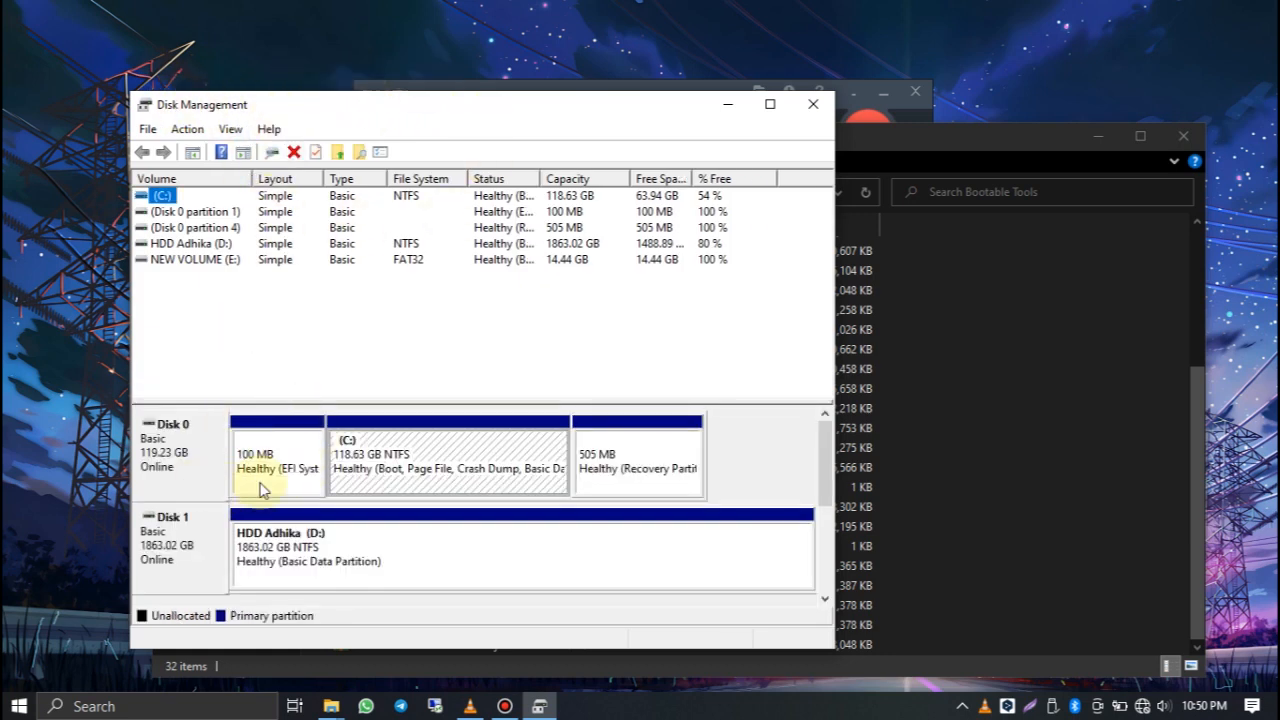
pyautogui.moveTo(827, 455)
pyautogui.mouseDown()
pyautogui.moveTo(838, 492)
pyautogui.moveTo(823, 430)
pyautogui.mouseUp()
pyautogui.click(160, 445)
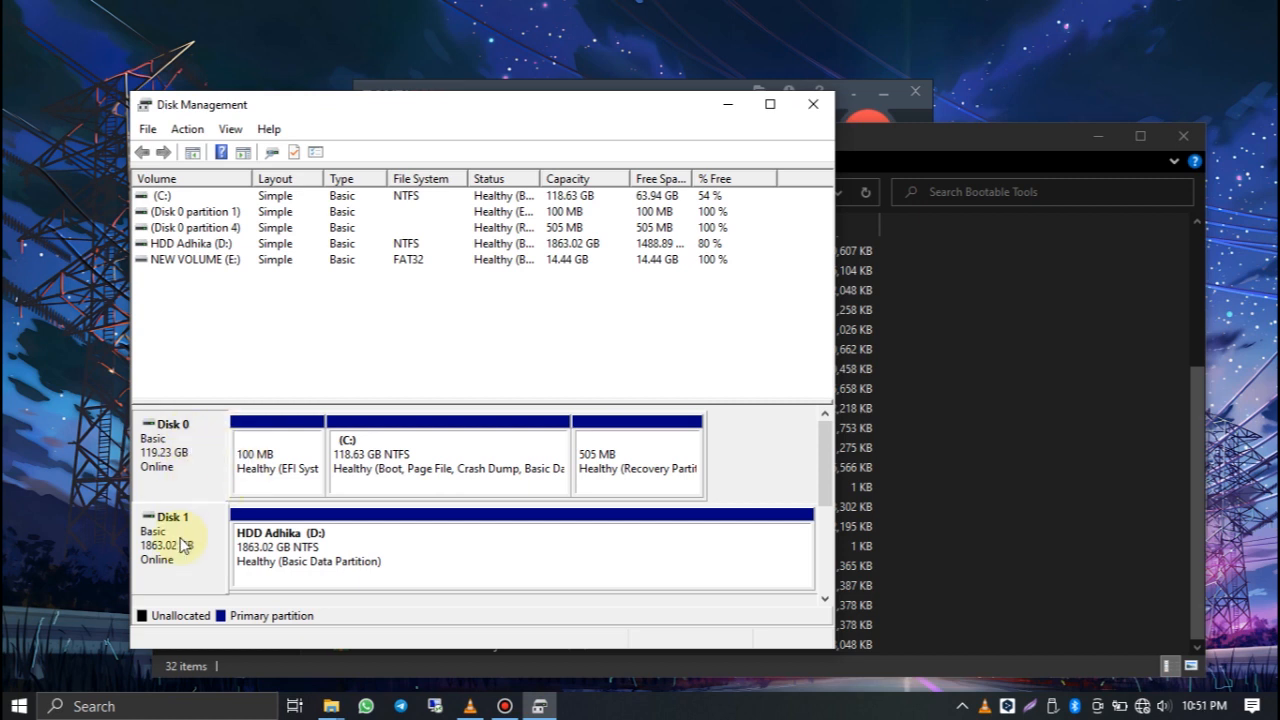
pyautogui.moveTo(829, 443)
pyautogui.mouseDown()
pyautogui.moveTo(826, 520)
pyautogui.moveTo(830, 432)
pyautogui.mouseUp()
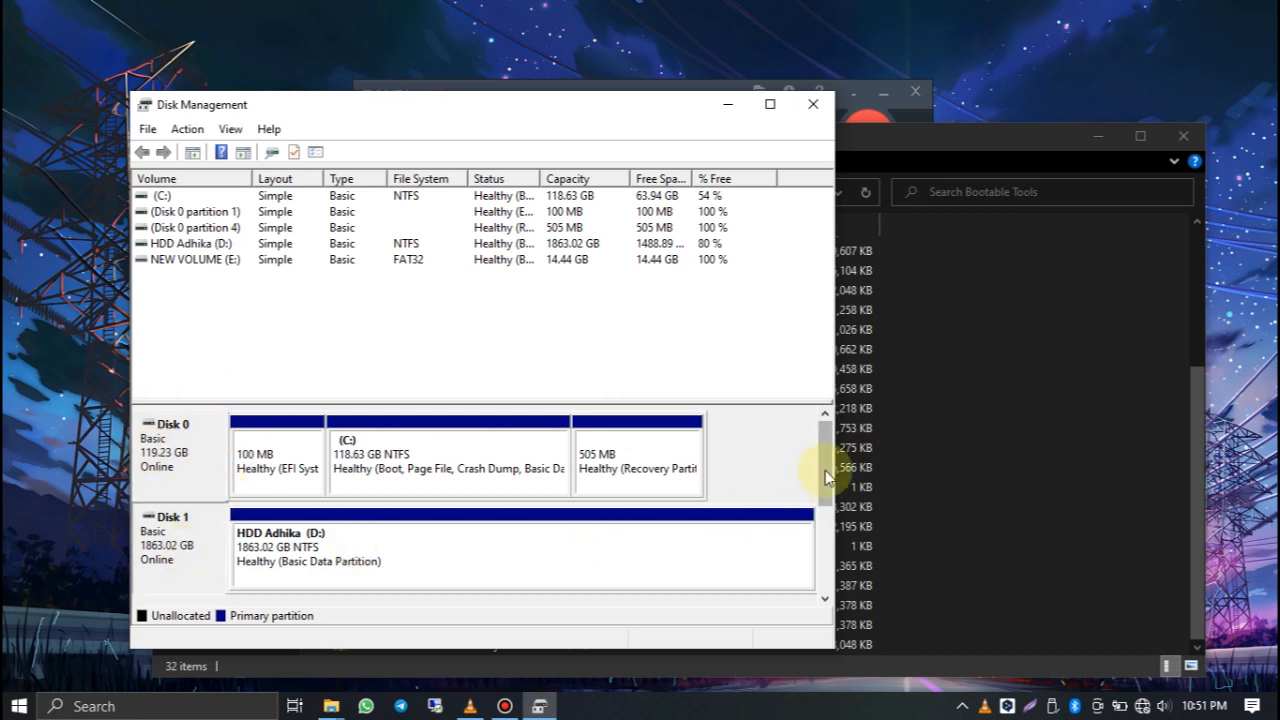
pyautogui.moveTo(823, 480); pyautogui.dragTo(826, 570)
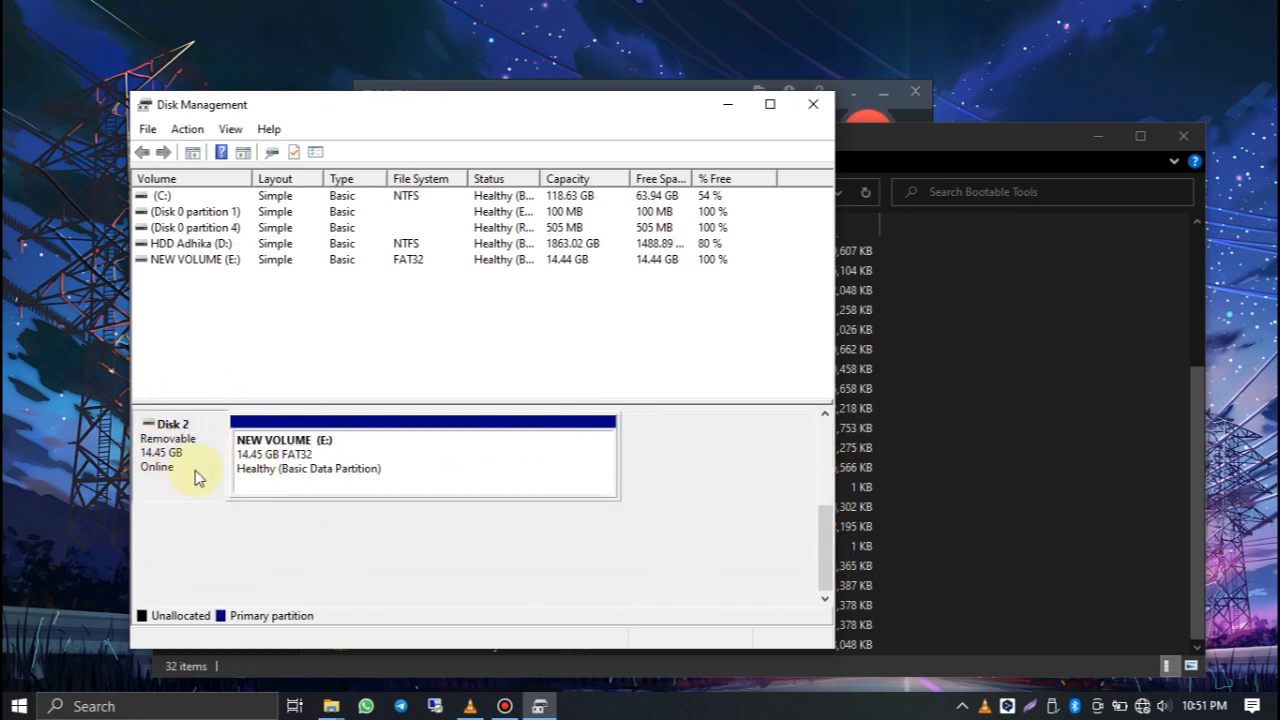
pyautogui.scroll(3, 820, 522)
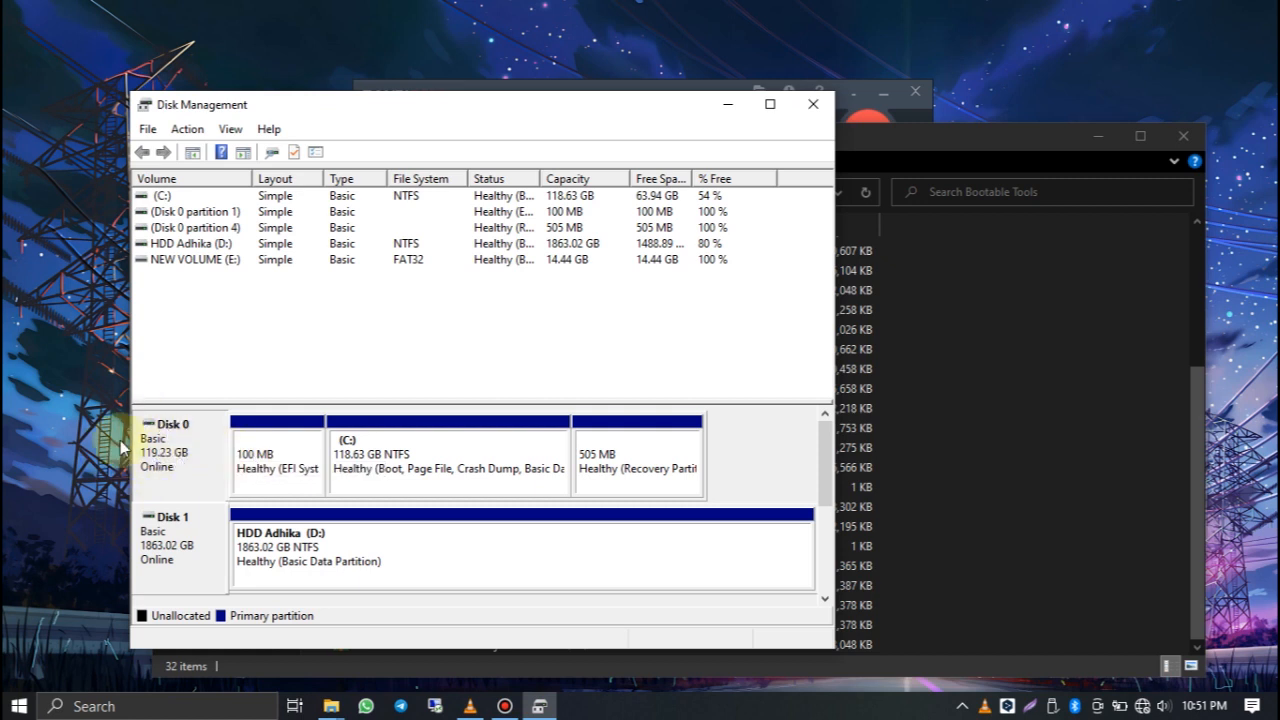
# Step: Check the partition style of Disk 0 in its volume properties, and close Disk Management
pyautogui.rightClick(173, 444)
pyautogui.click(177, 443)
pyautogui.rightClick(176, 442)
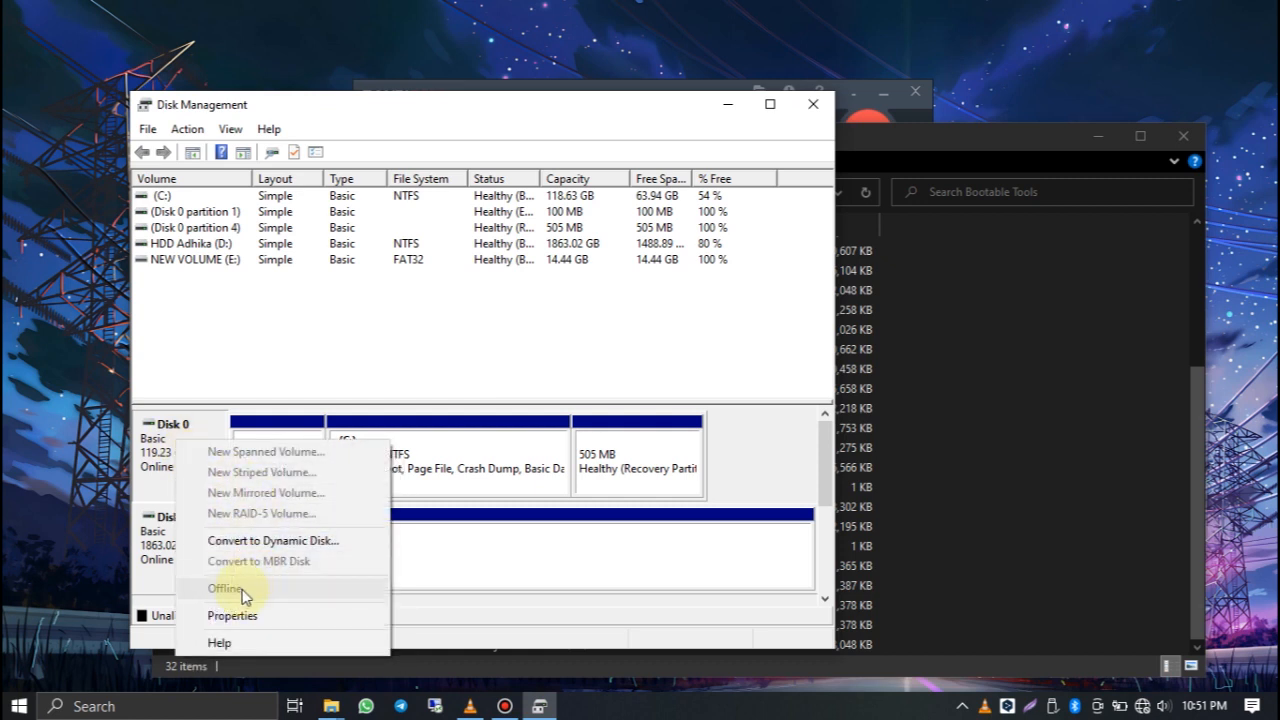
pyautogui.click(240, 616)
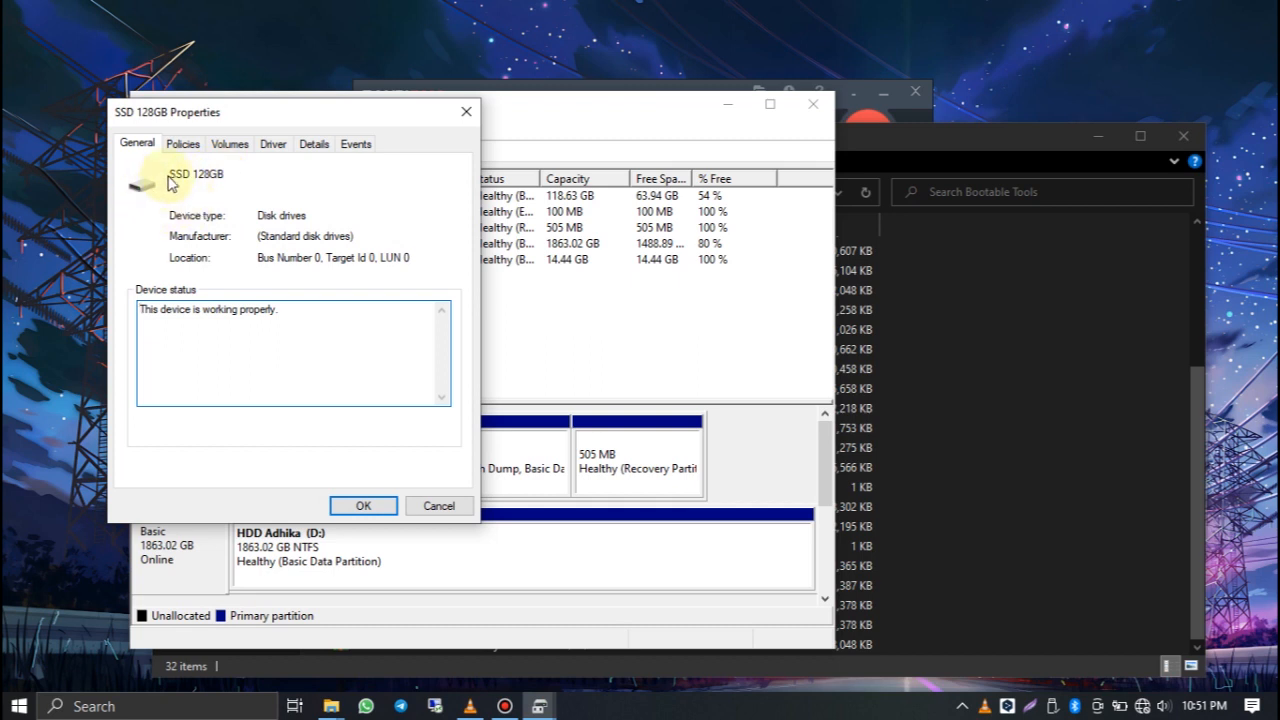
pyautogui.click(232, 155)
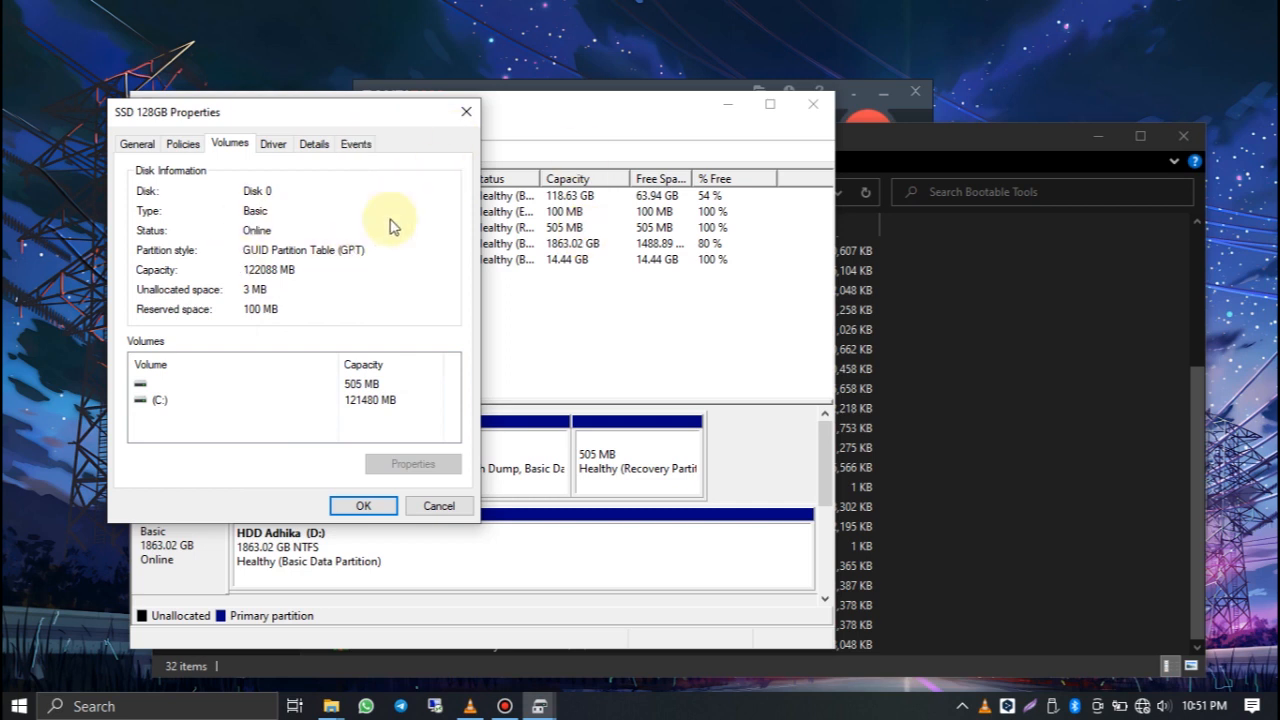
pyautogui.click(466, 112)
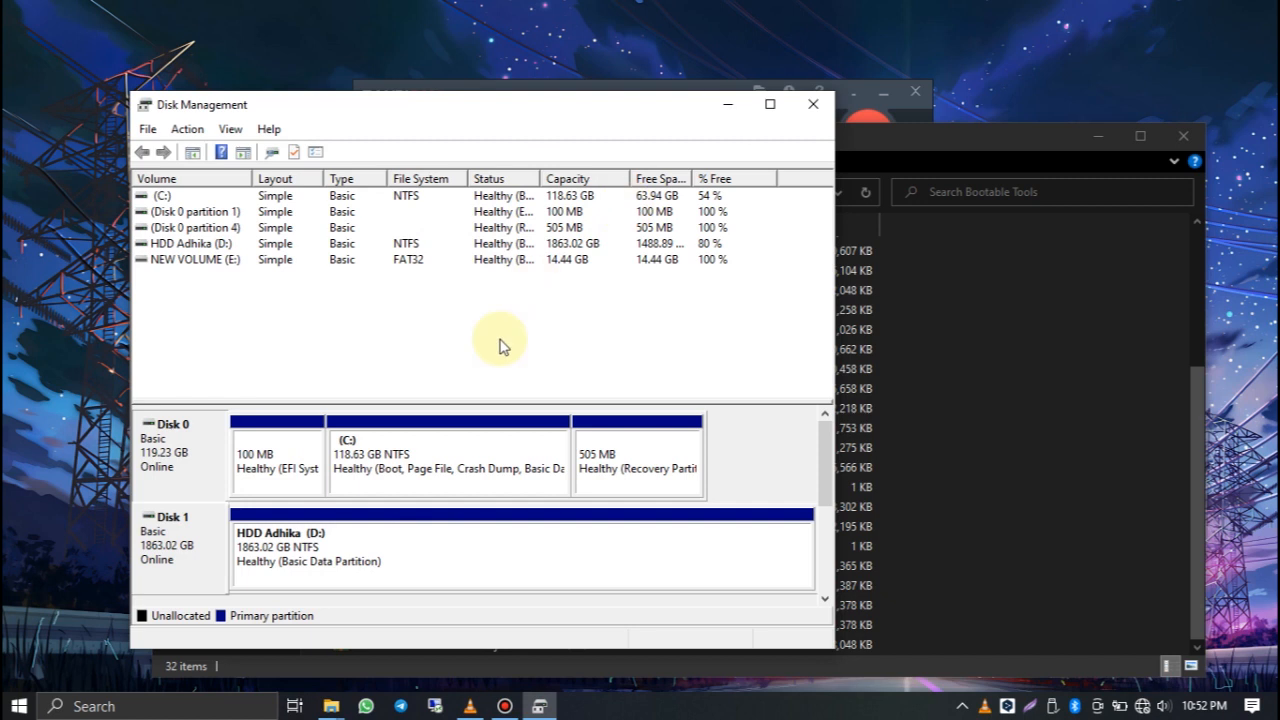
pyautogui.click(424, 444)
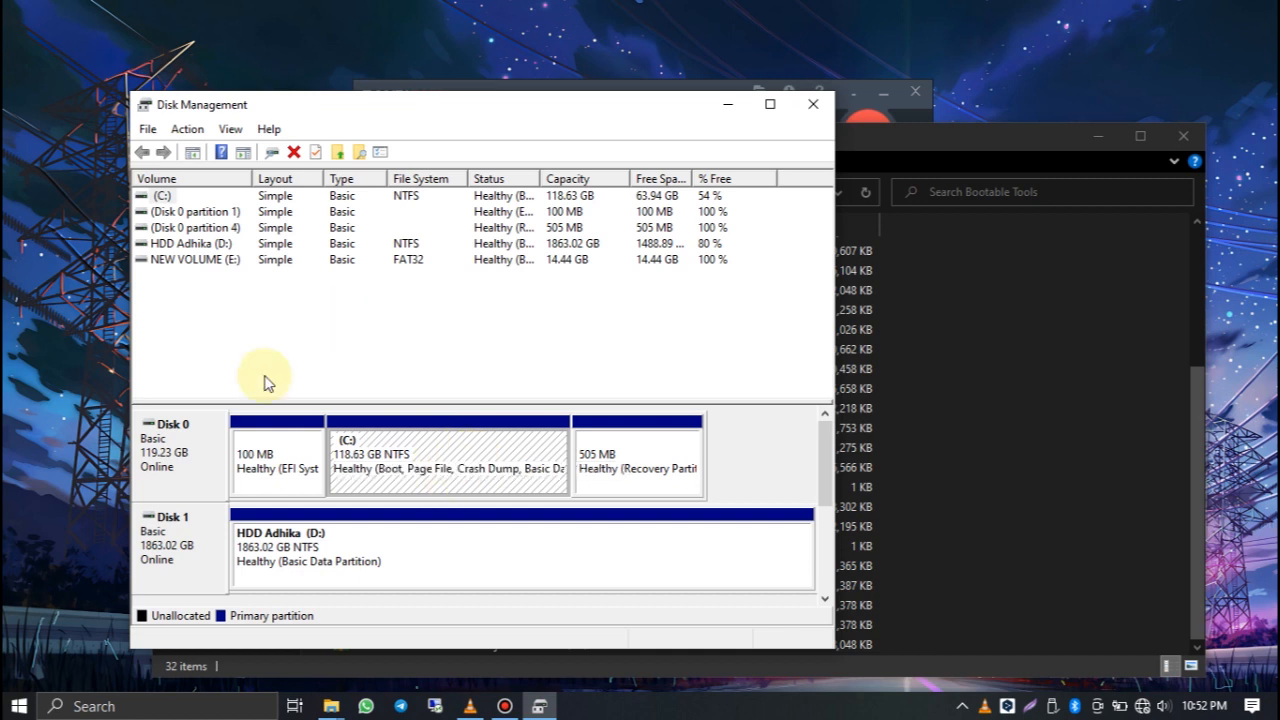
pyautogui.click(813, 104)
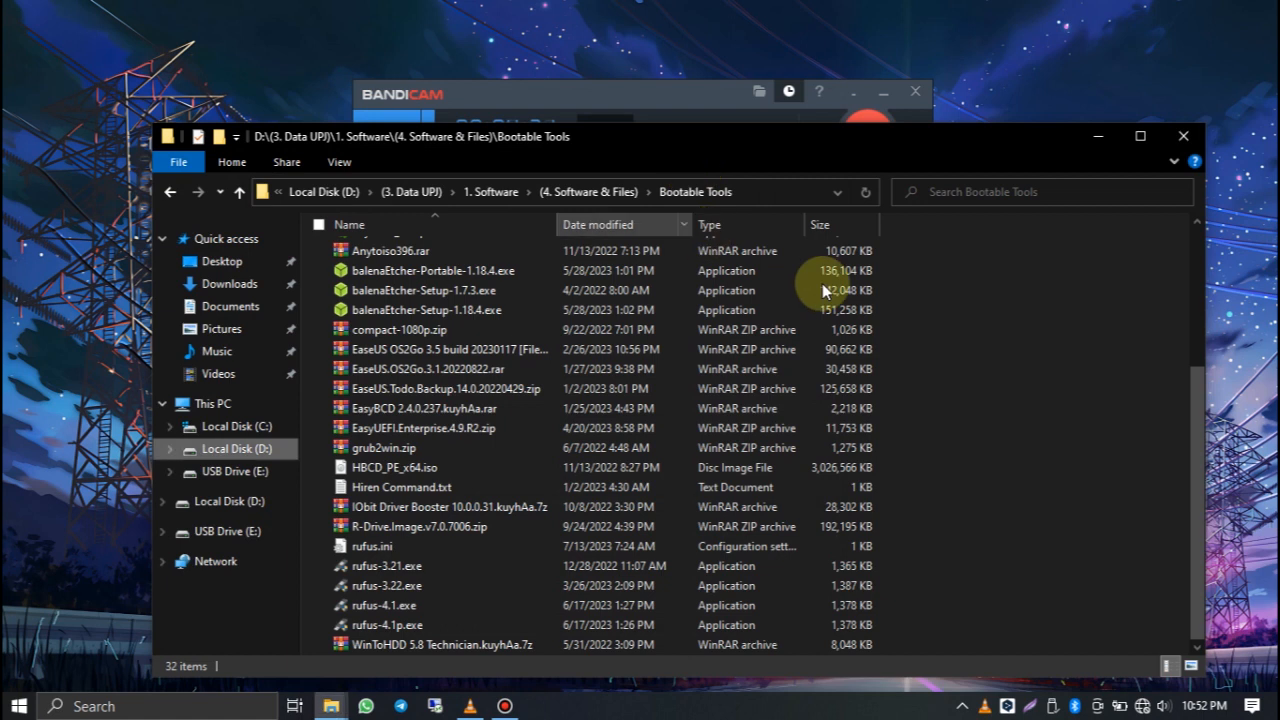
# Step: Launch rufus-4.1.exe from the Bootable Tools folder and minimize the other open windows
pyautogui.click(408, 606)
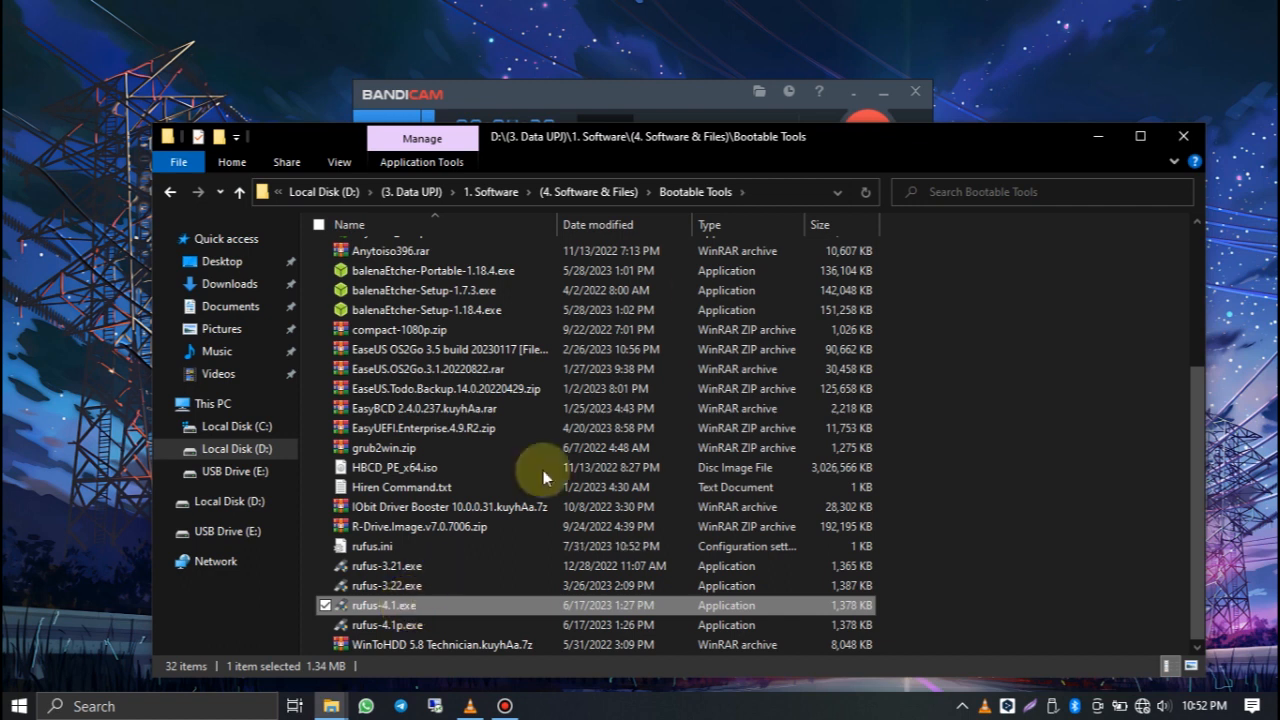
pyautogui.click(887, 94)
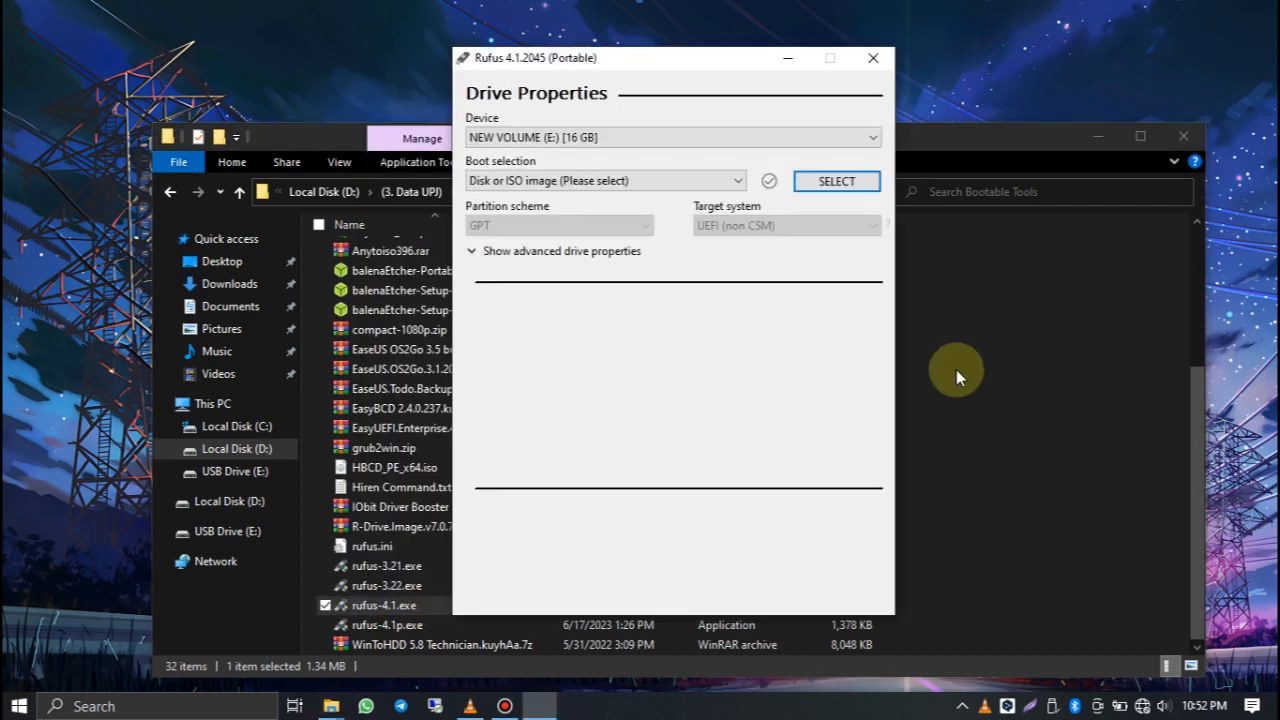
pyautogui.click(1081, 138)
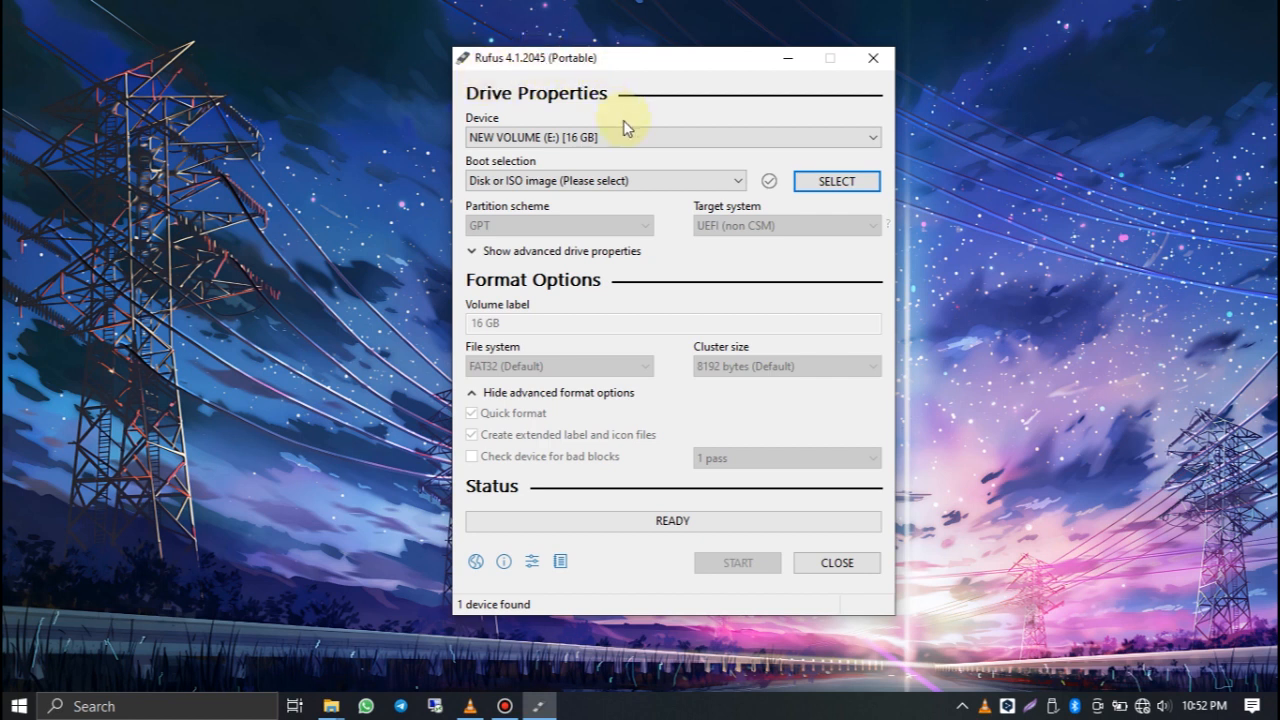
# Step: Choose NEW VOLUME (E:) [16 GB] as the target device for the bootable drive
pyautogui.doubleClick(603, 140)
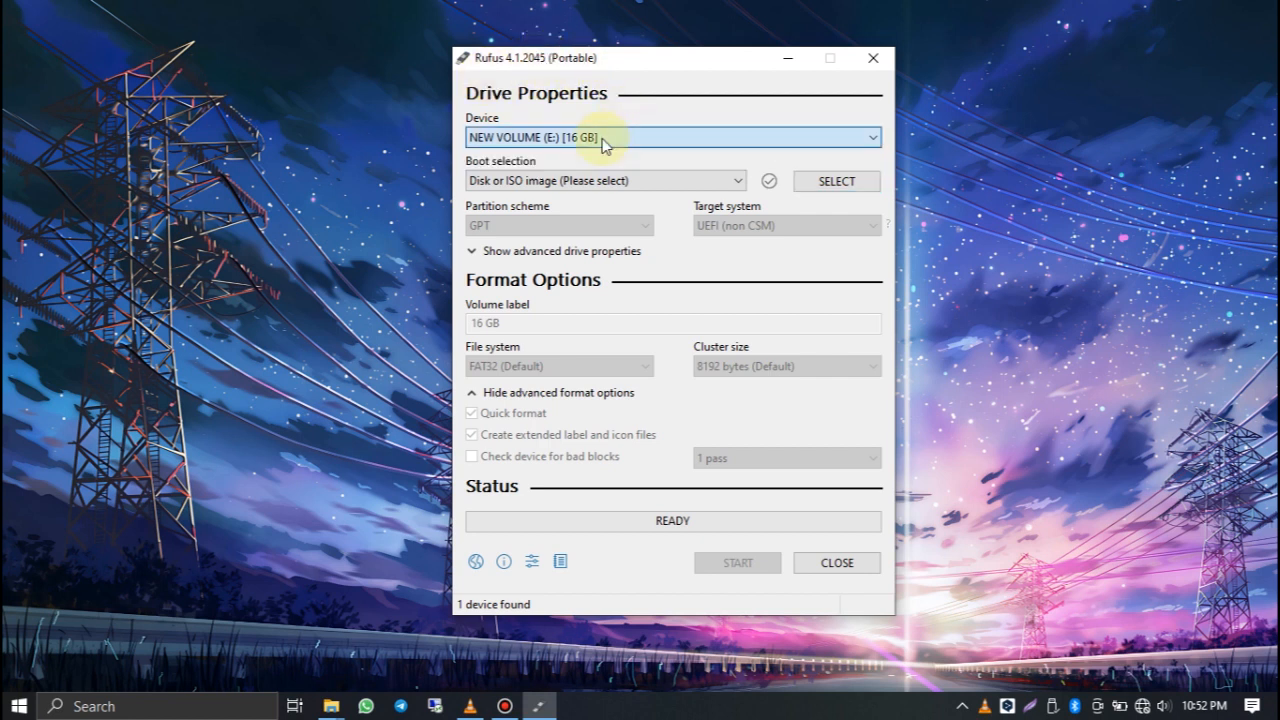
pyautogui.click(498, 137)
pyautogui.click(486, 137)
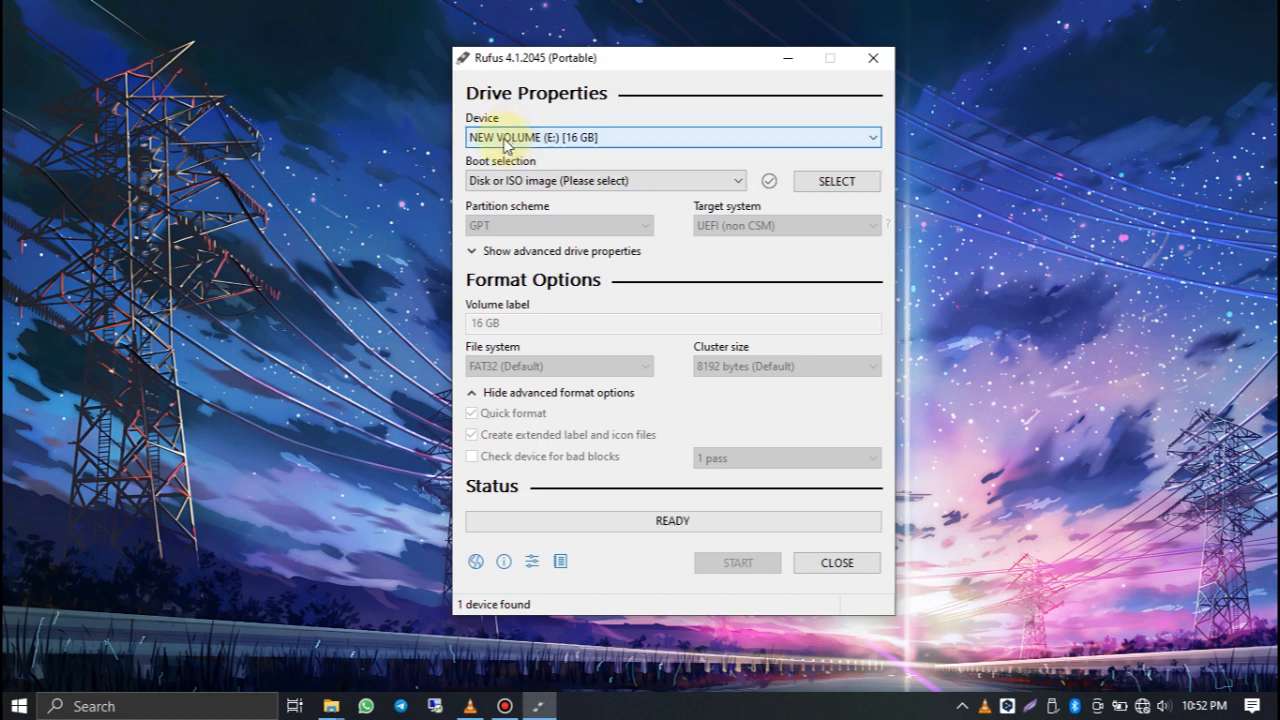
pyautogui.click(555, 138)
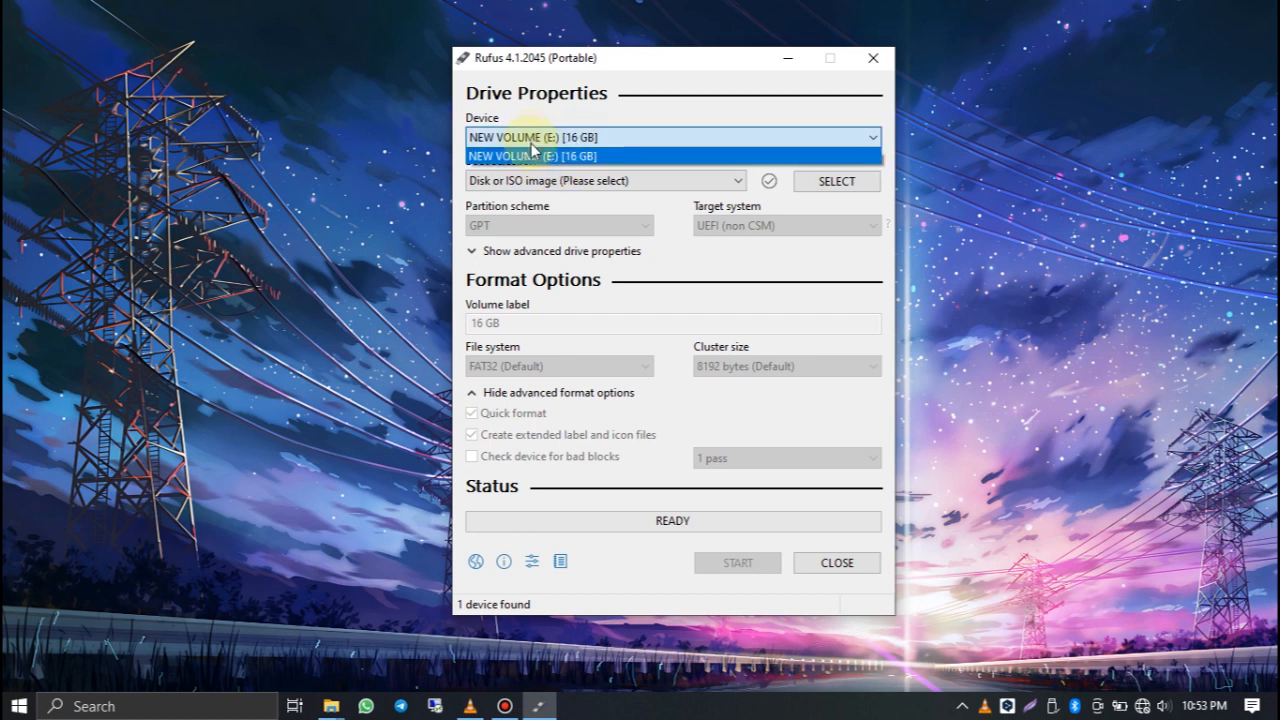
pyautogui.click(531, 144)
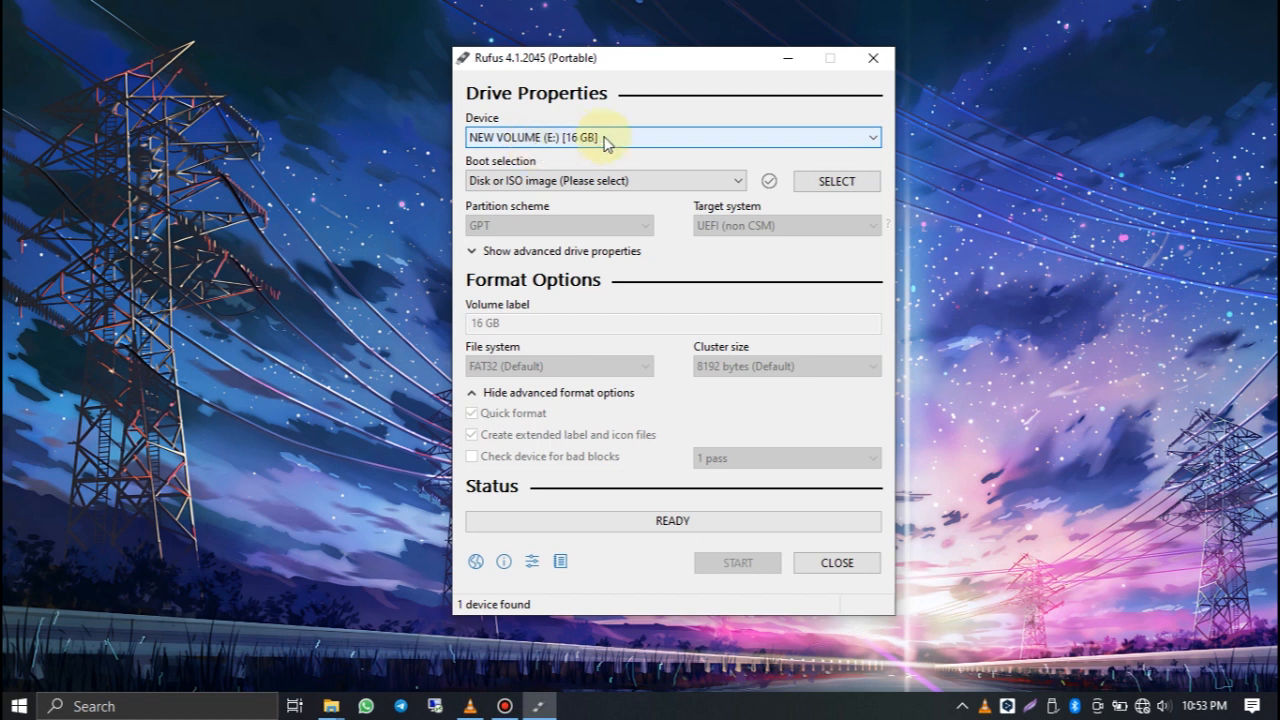
# Step: Load the en-us_windows_10_msdn_version_22h2_x64 ISO from D:'s (3. Data UPJ) > 2. ISO > (01. Windows Original) > Win 10 22H2 folder as the boot image
pyautogui.click(850, 182)
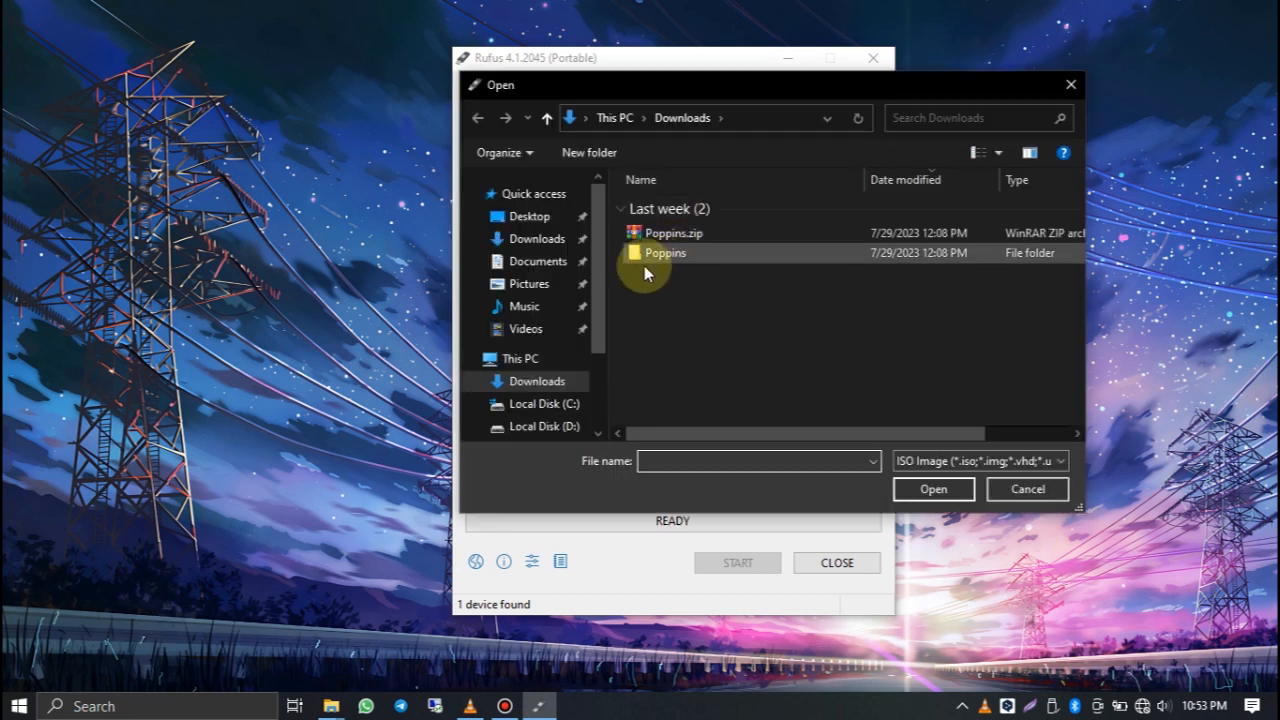
pyautogui.click(537, 426)
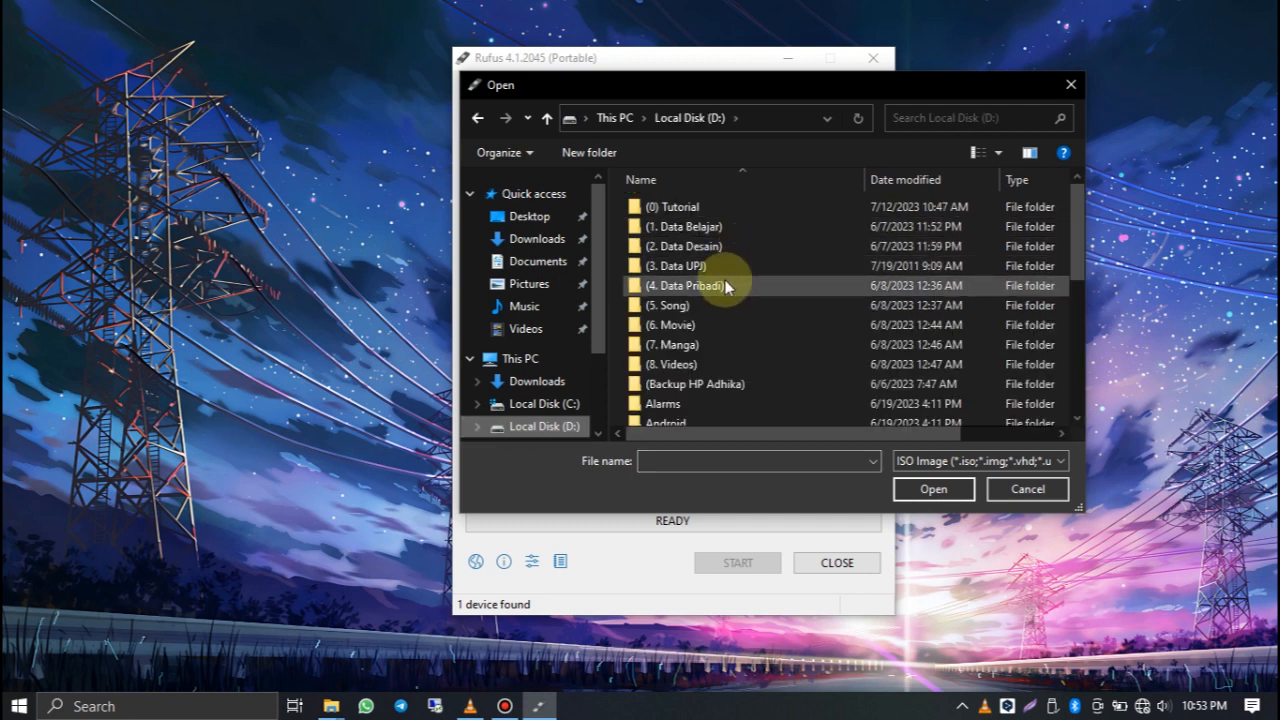
pyautogui.click(719, 266)
pyautogui.doubleClick(719, 265)
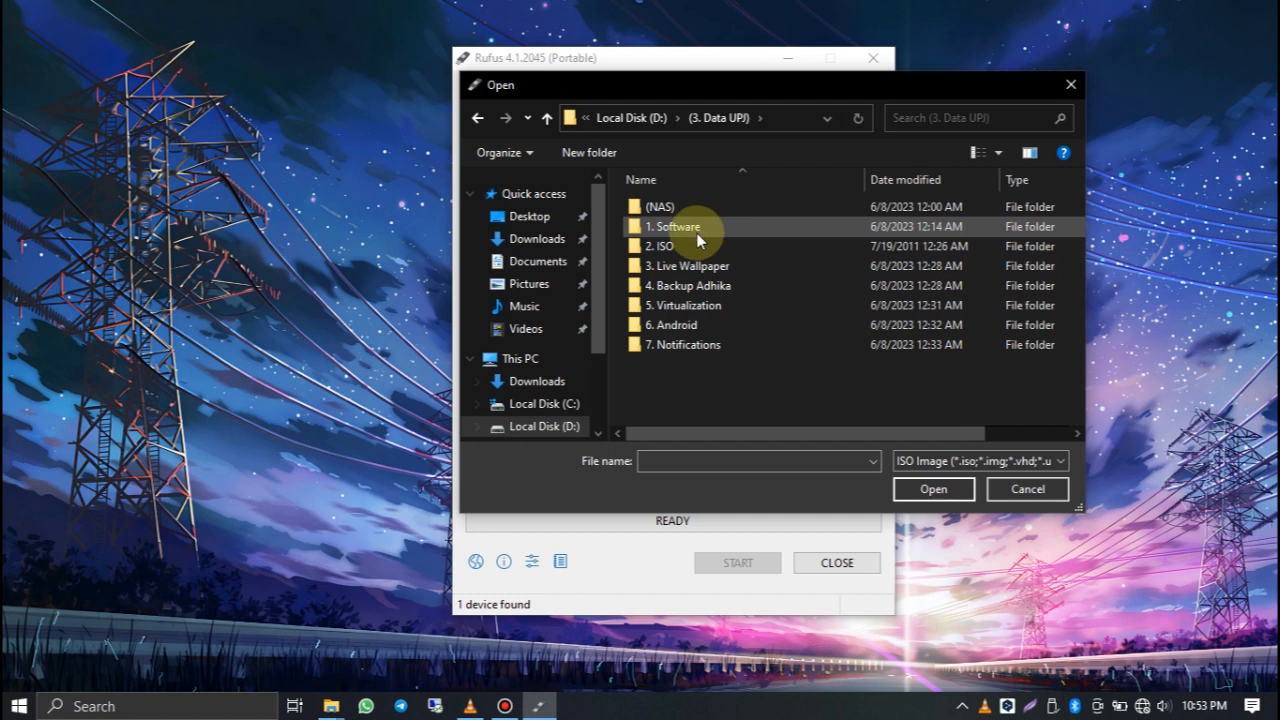
pyautogui.doubleClick(694, 245)
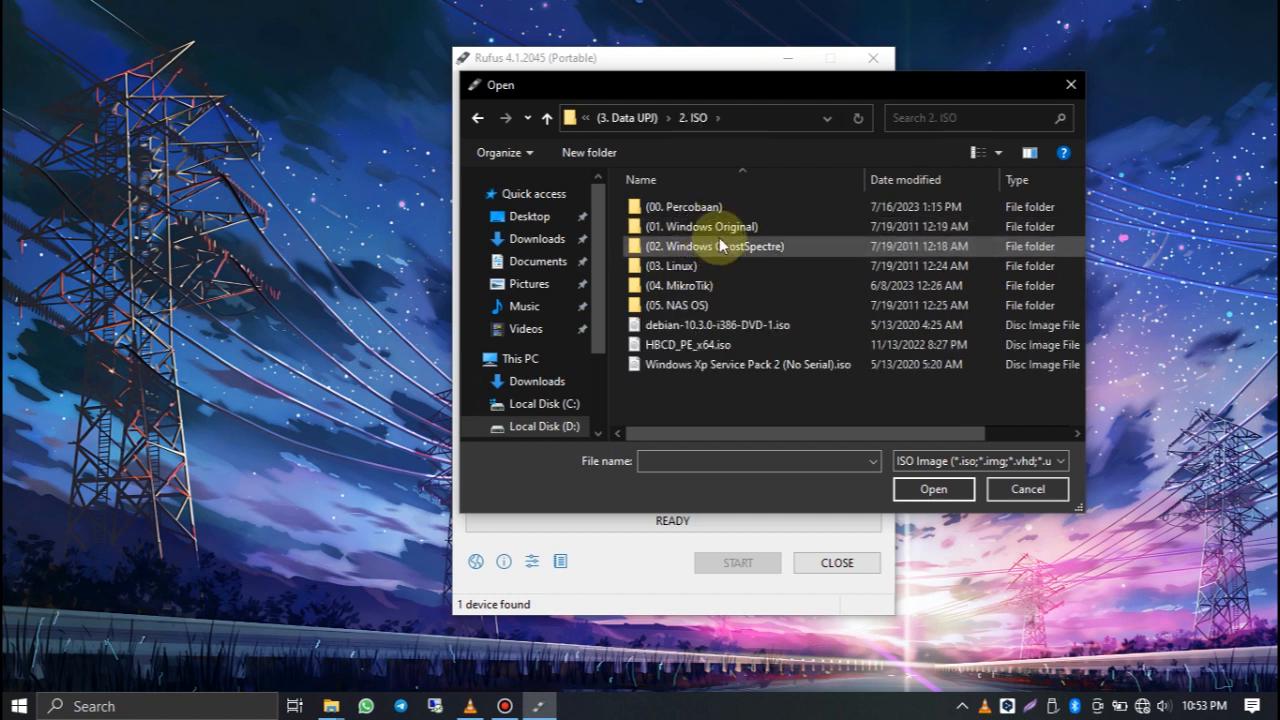
pyautogui.doubleClick(719, 226)
pyautogui.doubleClick(716, 230)
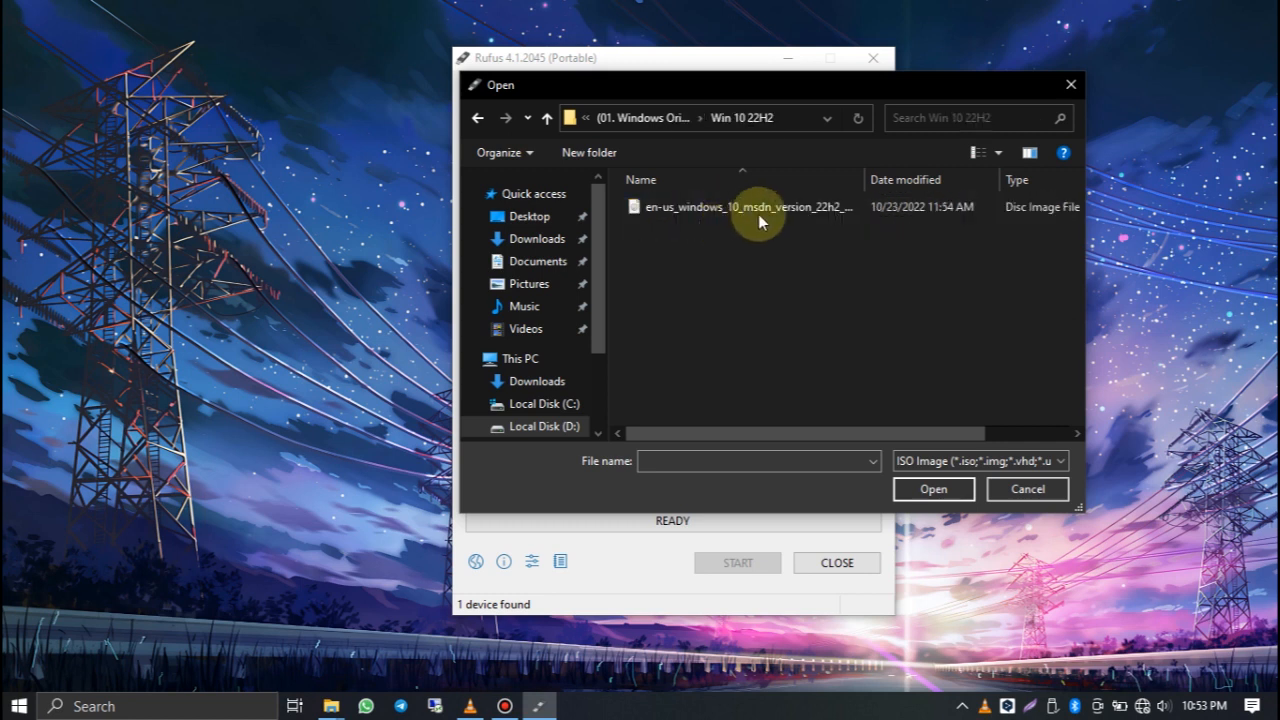
pyautogui.click(770, 208)
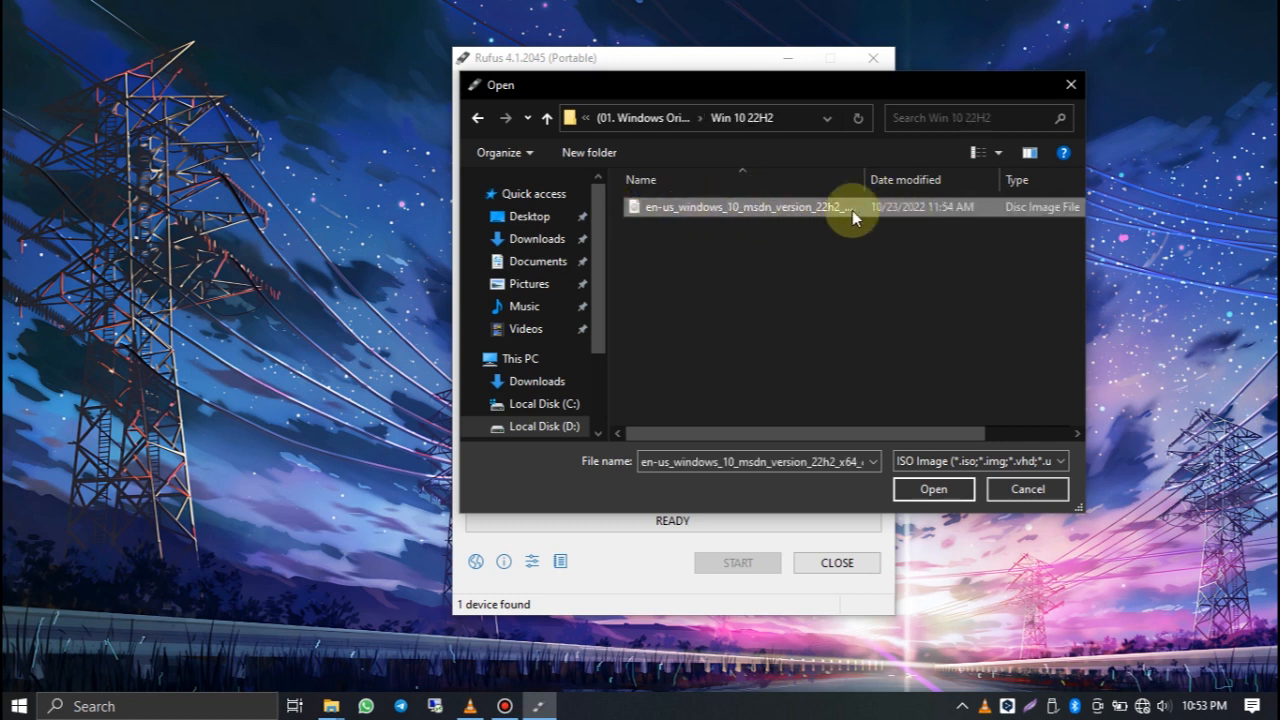
pyautogui.click(935, 490)
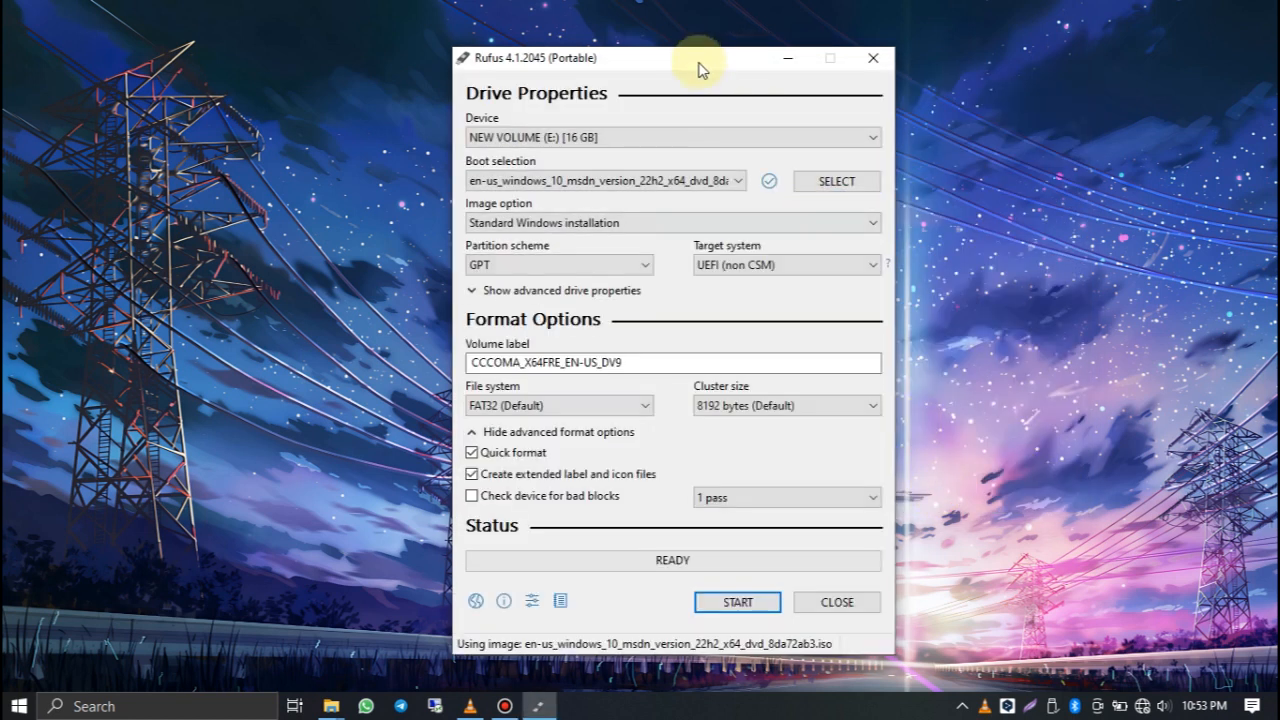
# Step: Collapse the advanced format options and reposition the Rufus window on the desktop
pyautogui.moveTo(699, 64); pyautogui.dragTo(695, 51)
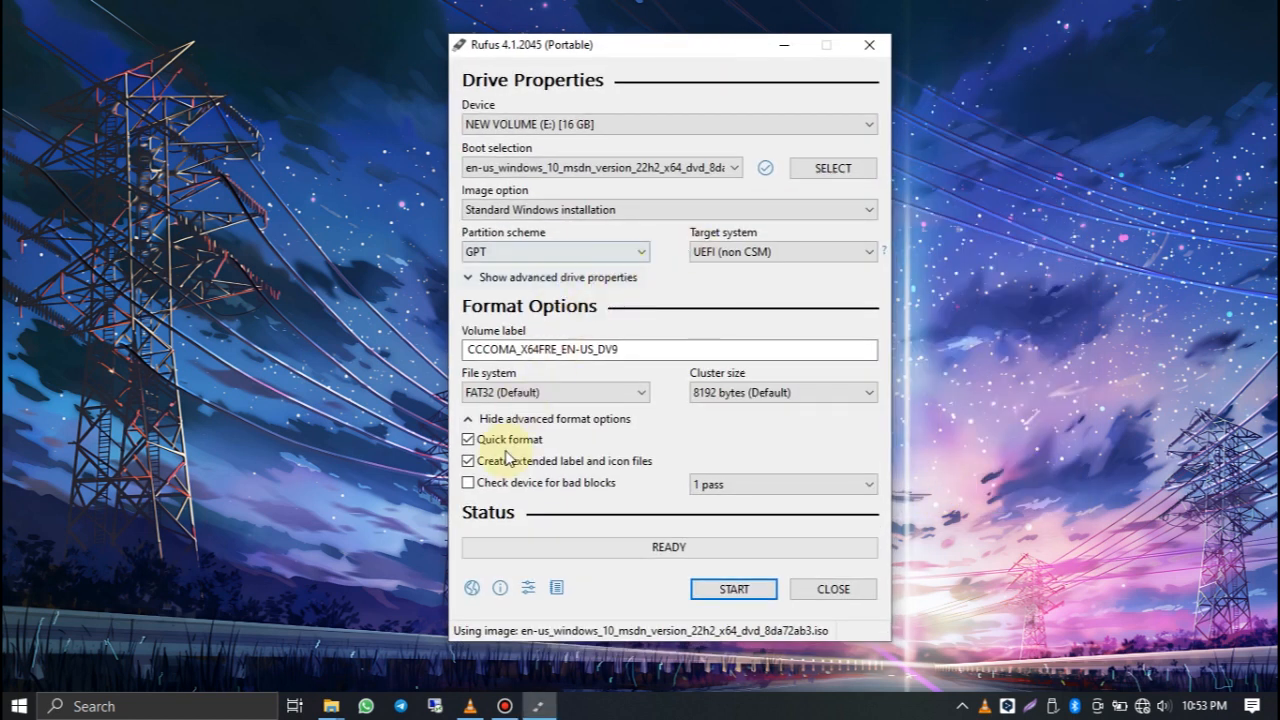
pyautogui.click(493, 418)
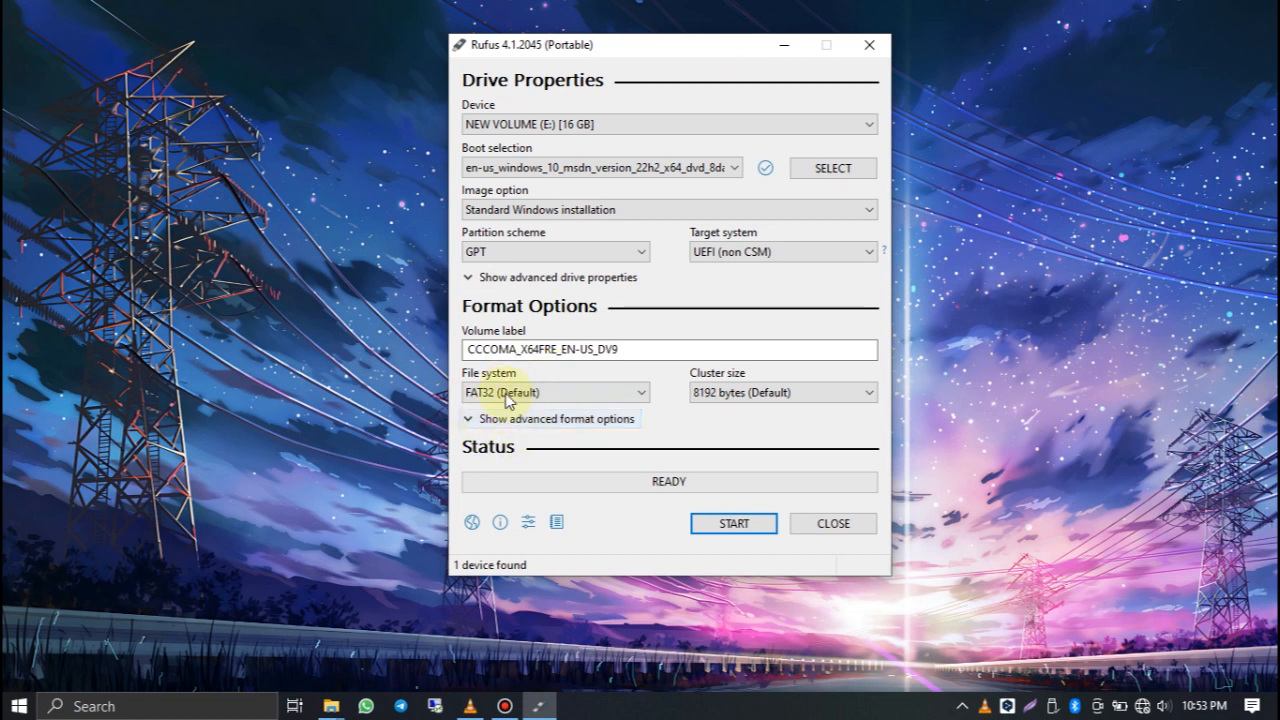
pyautogui.moveTo(630, 46)
pyautogui.mouseDown()
pyautogui.moveTo(590, 71)
pyautogui.moveTo(624, 70)
pyautogui.mouseUp()
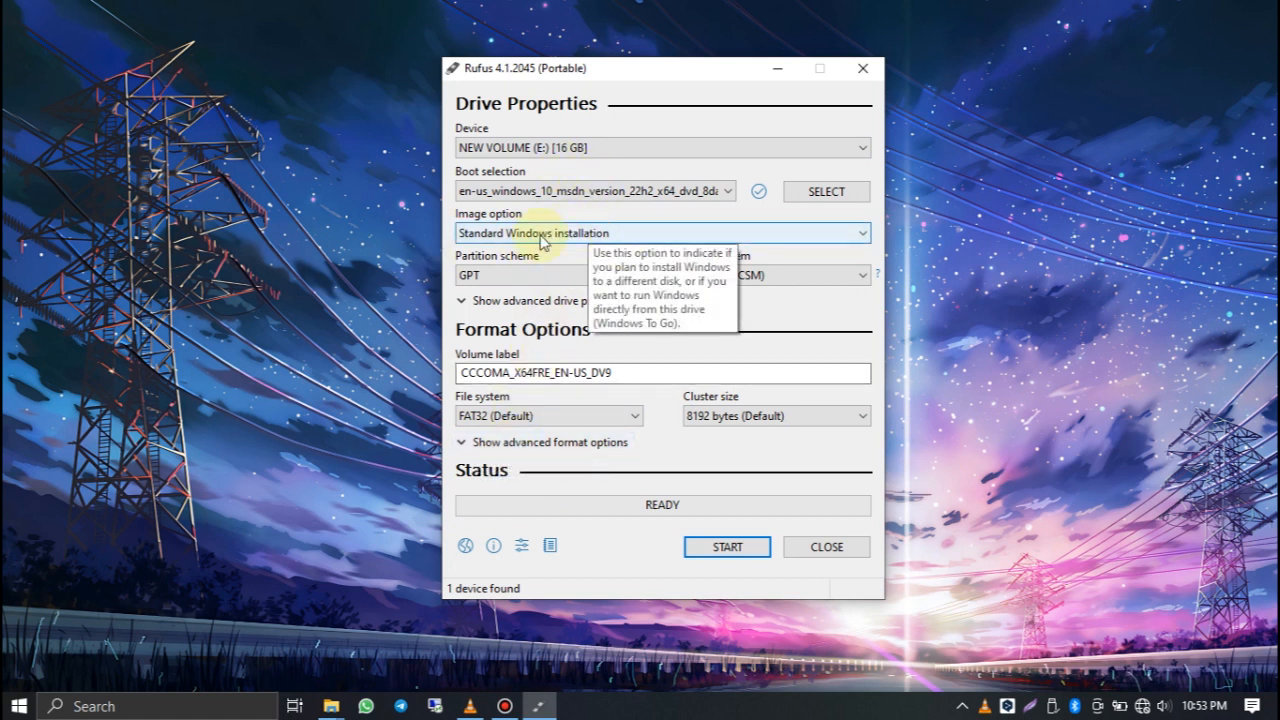
# Step: Try the MBR partition scheme, and set the scheme back to GPT
pyautogui.click(500, 276)
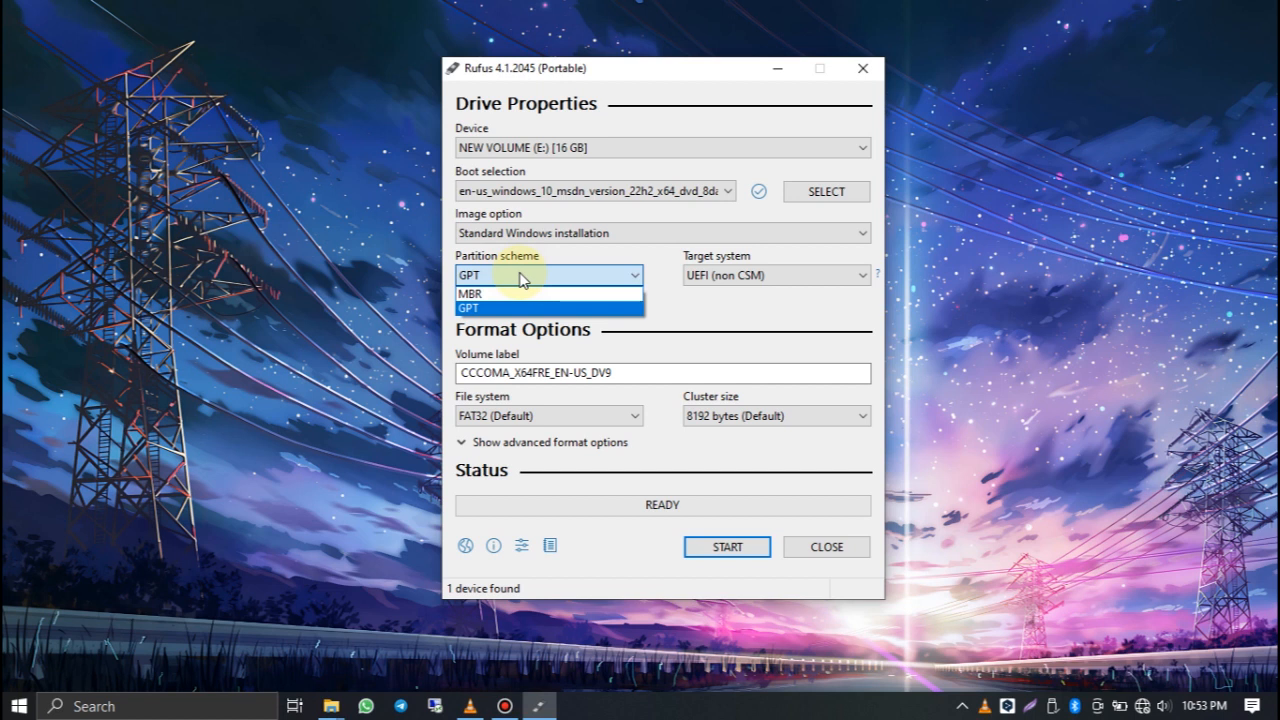
pyautogui.click(526, 281)
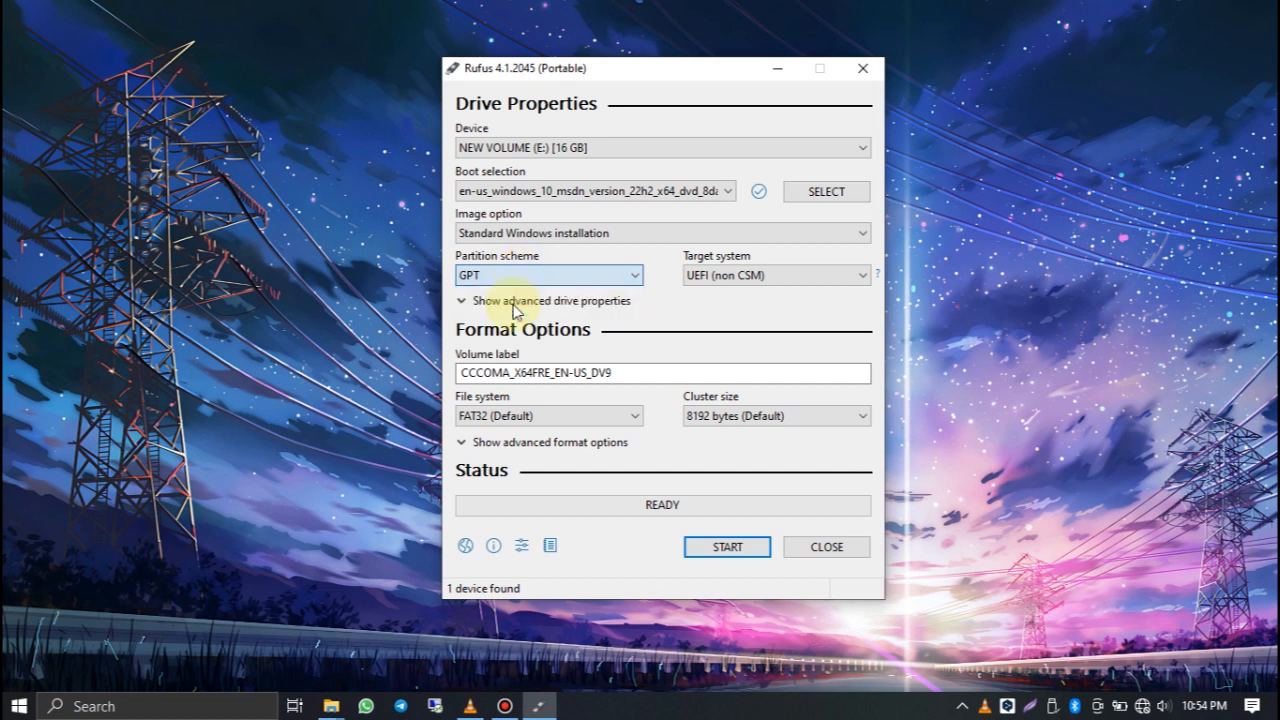
pyautogui.click(517, 283)
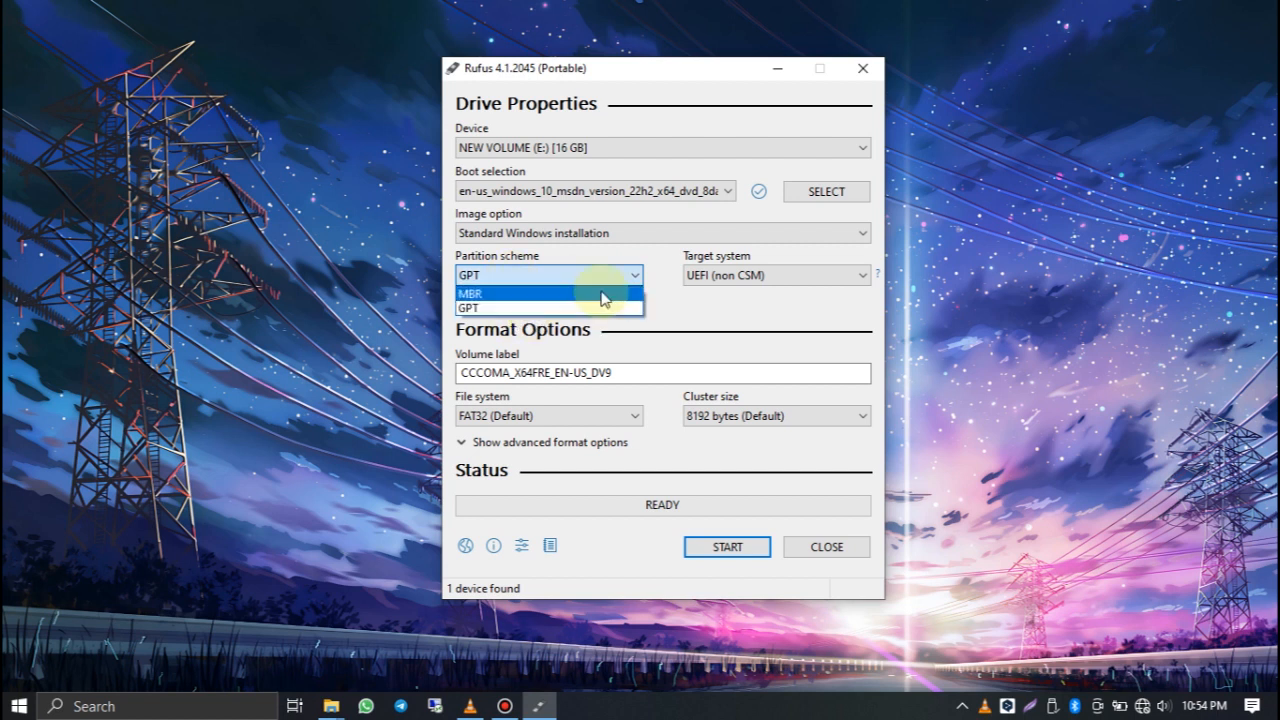
pyautogui.click(481, 294)
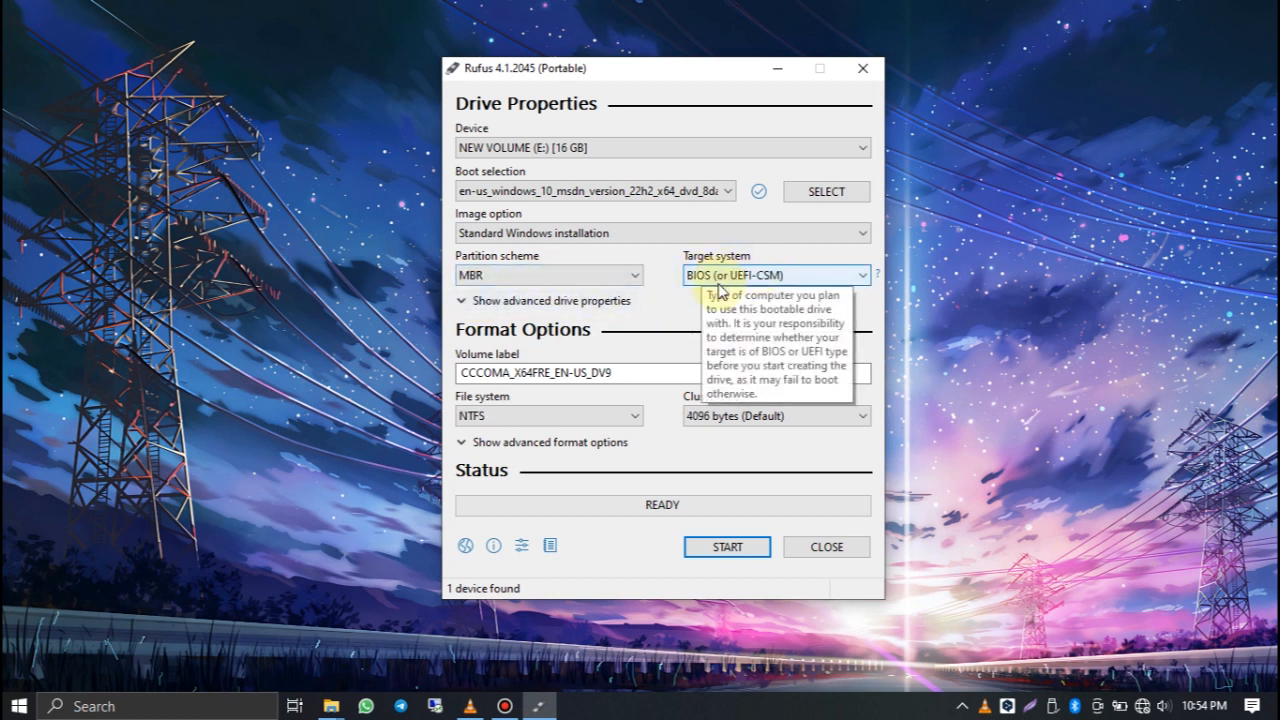
pyautogui.click(540, 275)
pyautogui.click(523, 306)
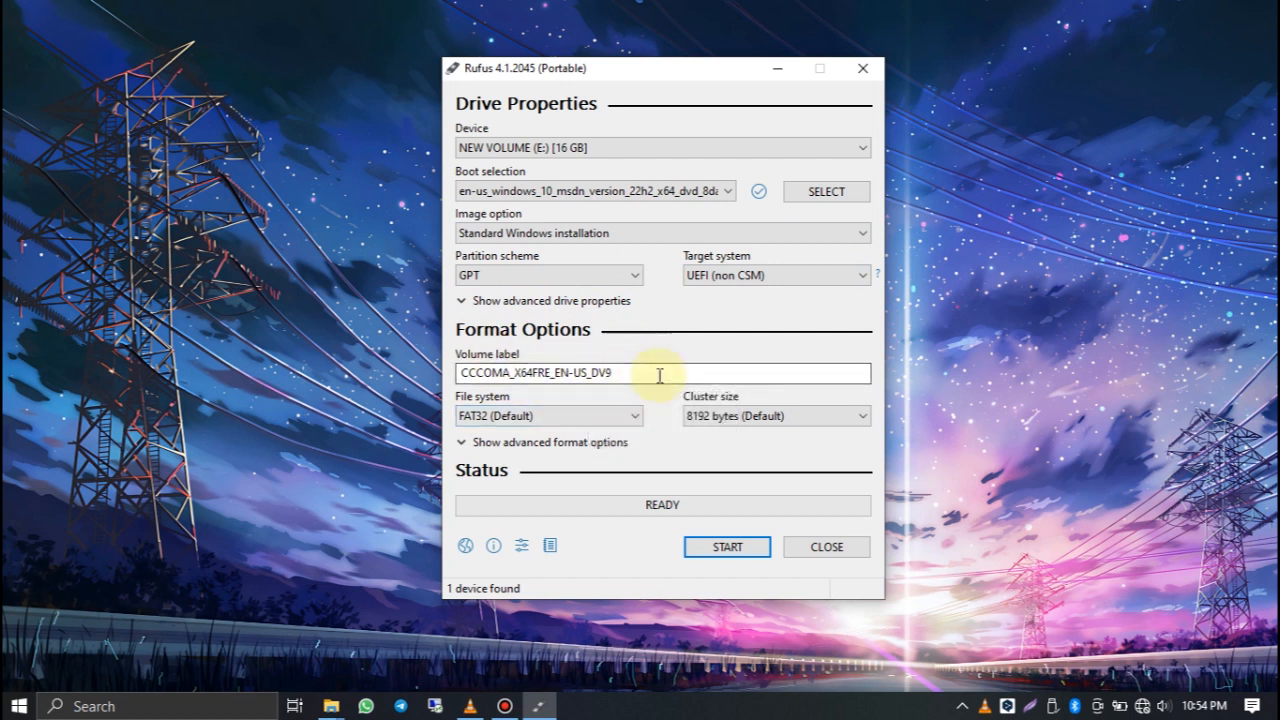
# Step: Set the file system to NTFS and expand the advanced format options
pyautogui.click(588, 418)
pyautogui.click(584, 432)
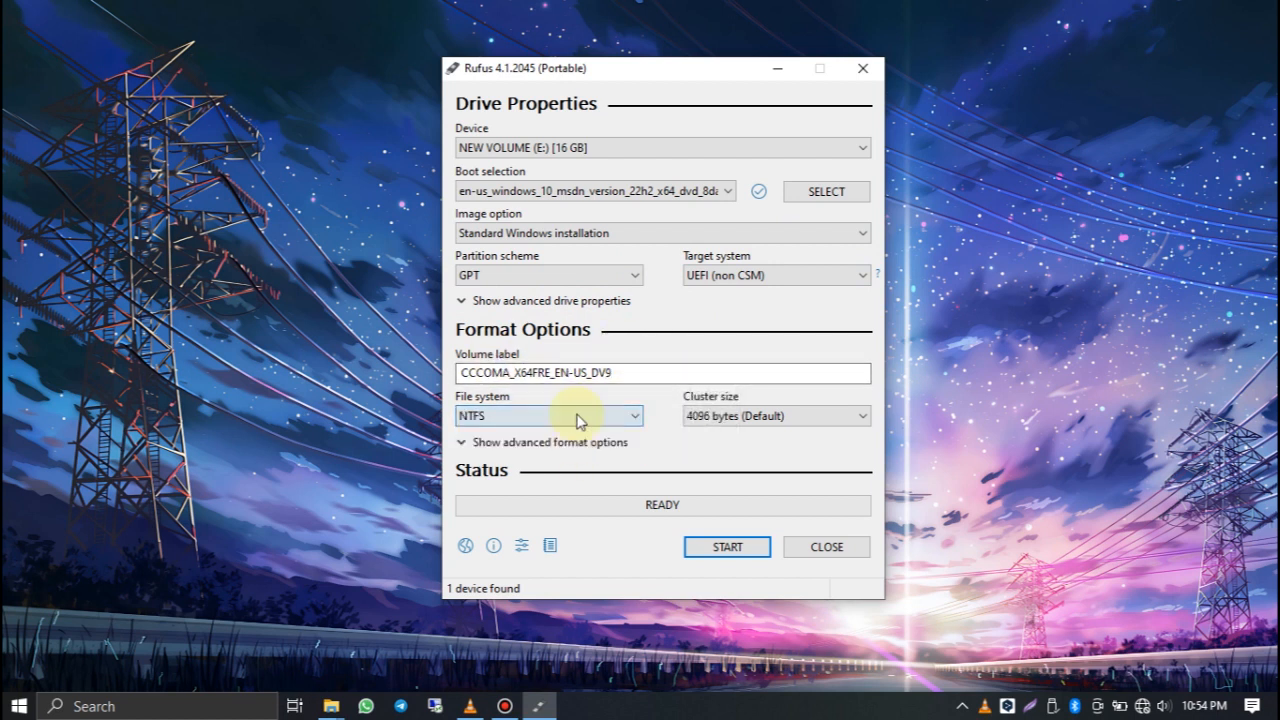
pyautogui.click(505, 443)
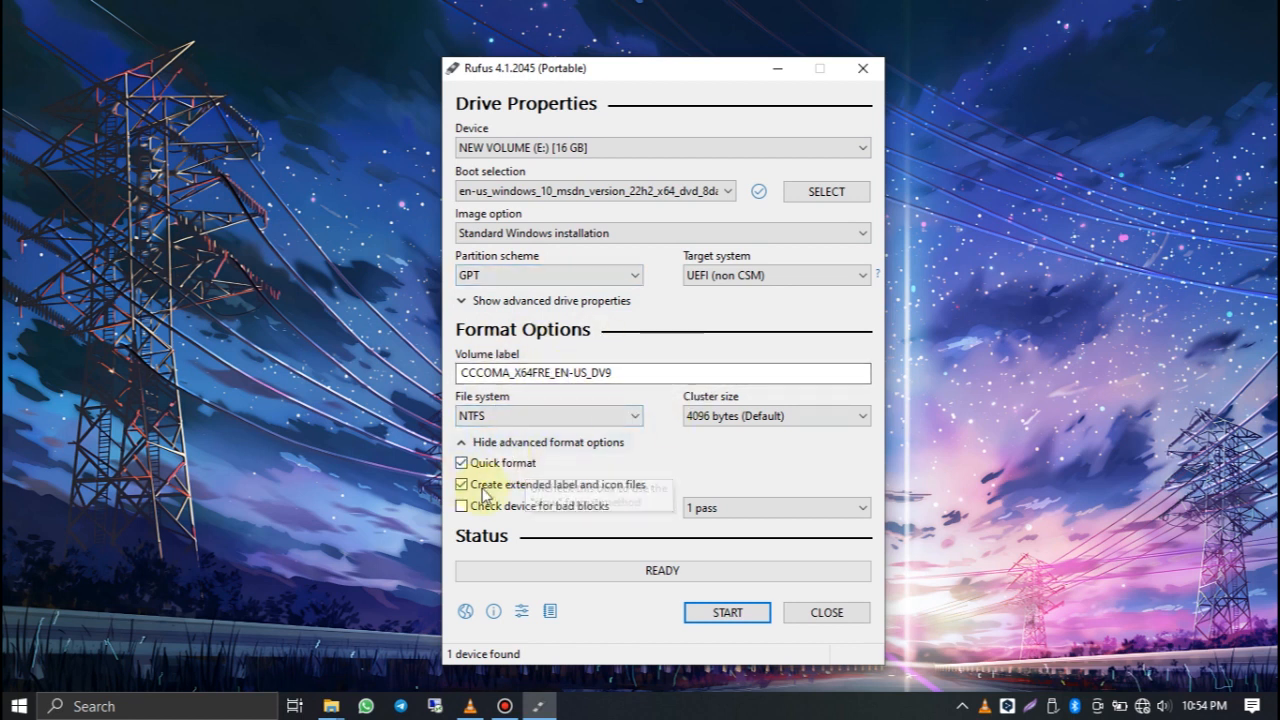
# Step: Write the bootable drive without any Windows installation customizations, accepting the data erasure, and close Rufus once writing finishes
pyautogui.click(726, 616)
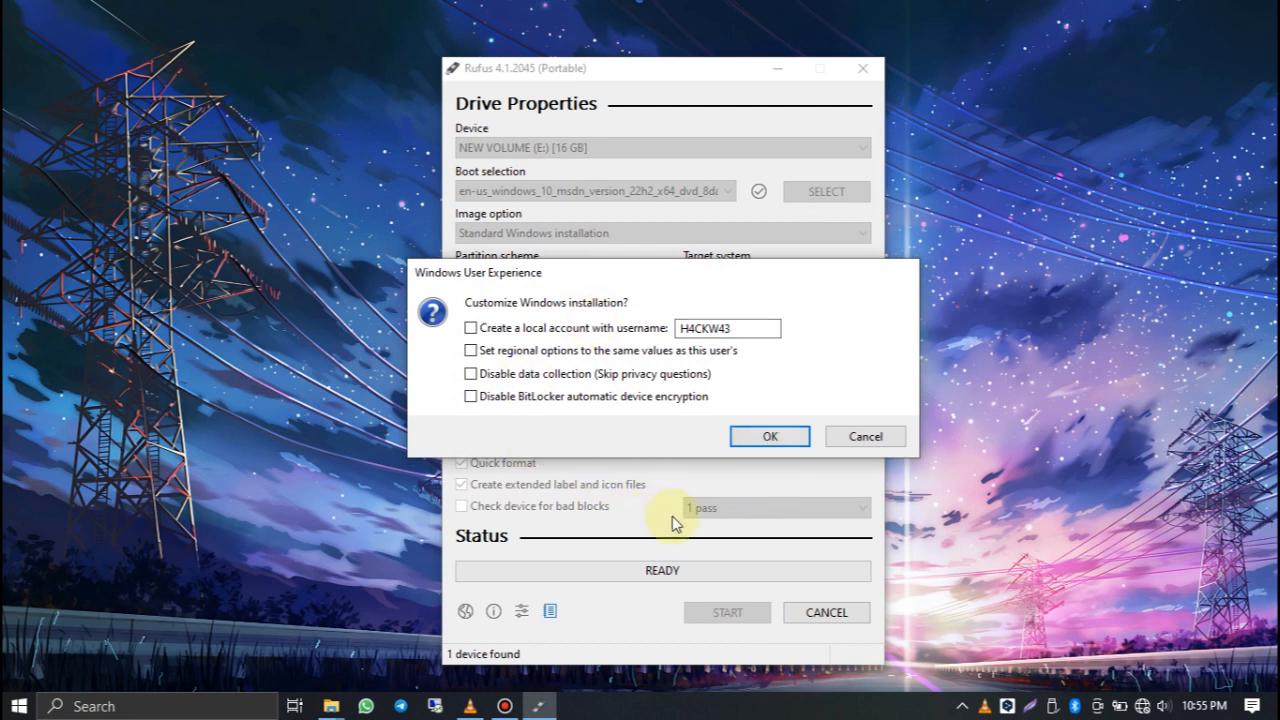
pyautogui.click(770, 437)
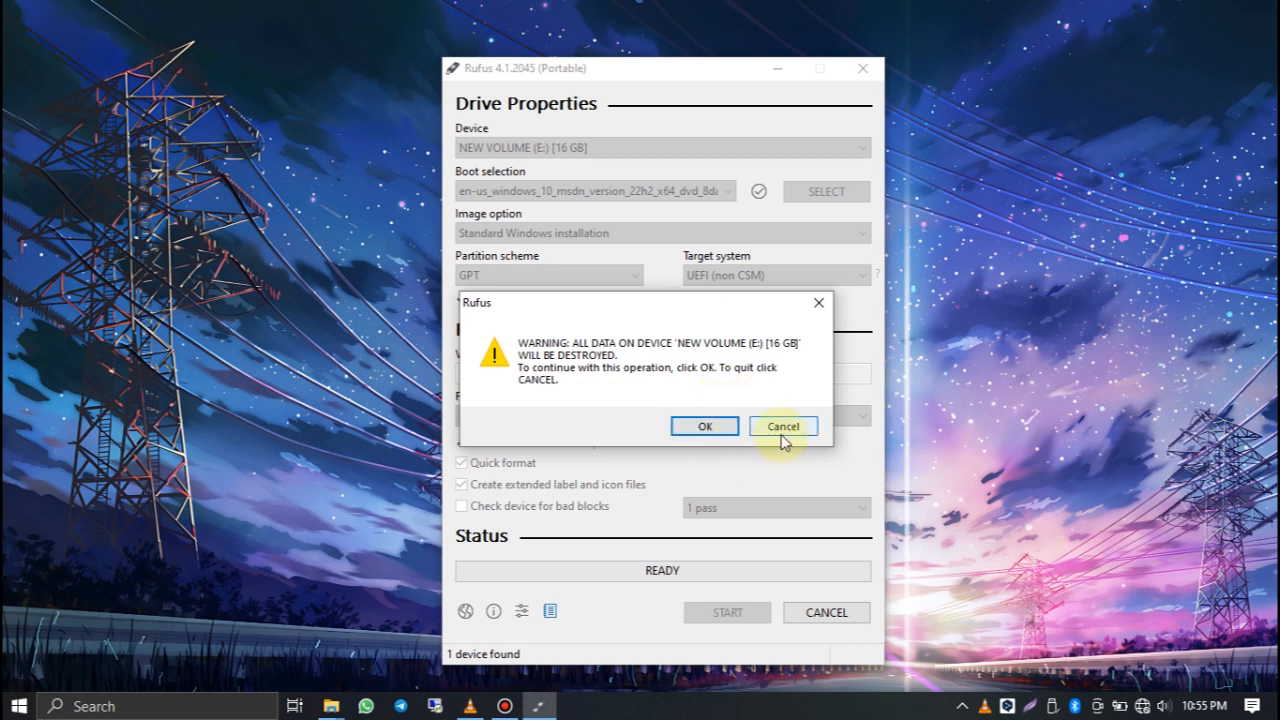
pyautogui.click(705, 427)
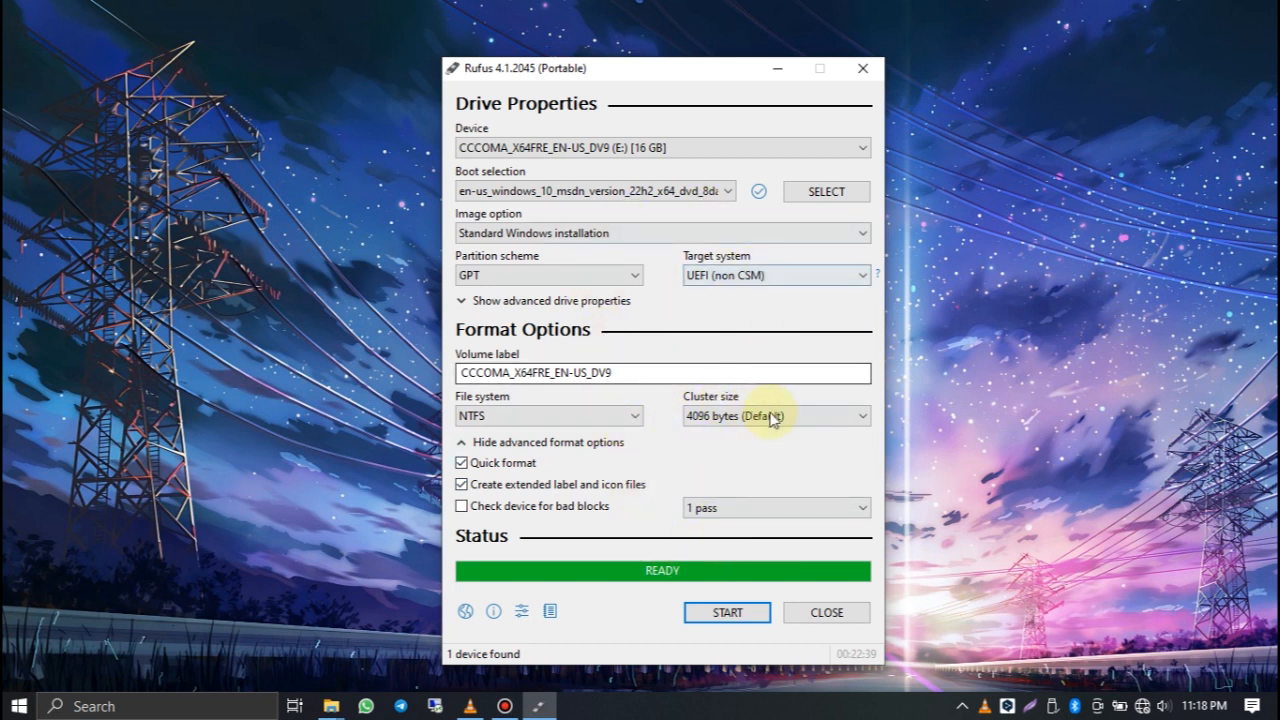
pyautogui.click(822, 615)
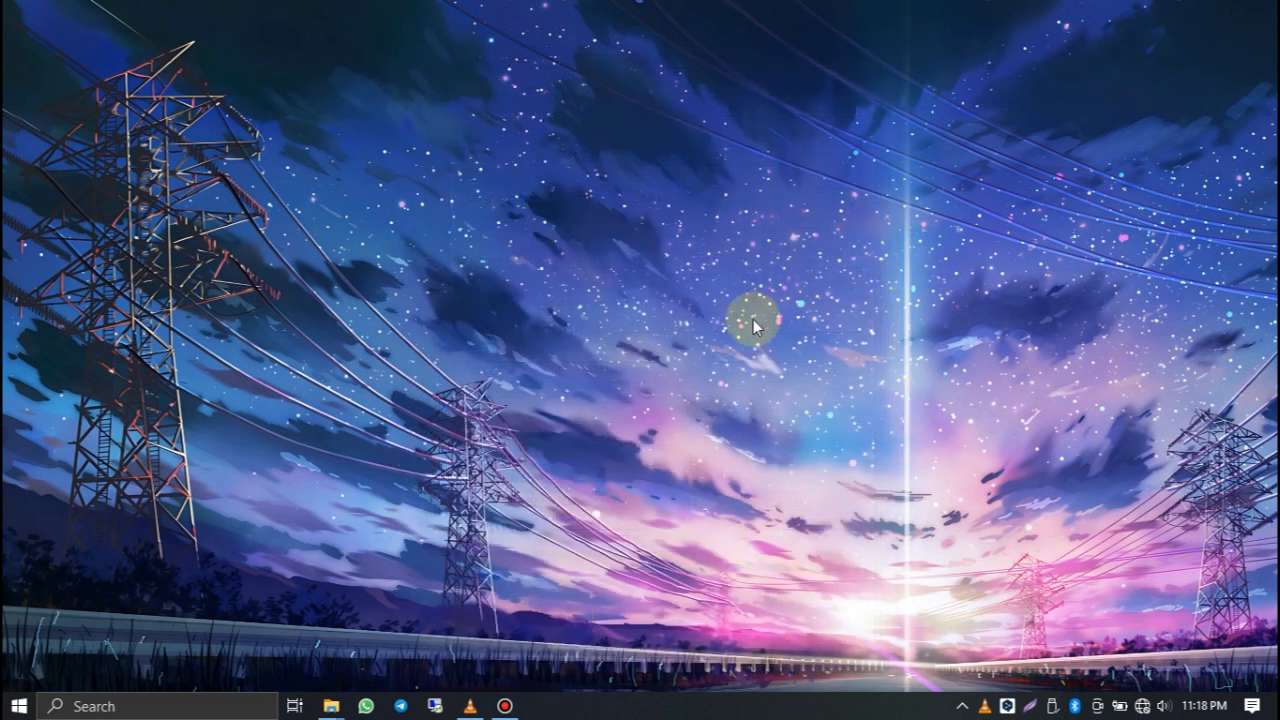
# Step: Examine the files on the CCCOMA_X64FRE_EN-US_DV9 (E:) drive in File Explorer, and return to This PC
pyautogui.moveTo(343, 706)
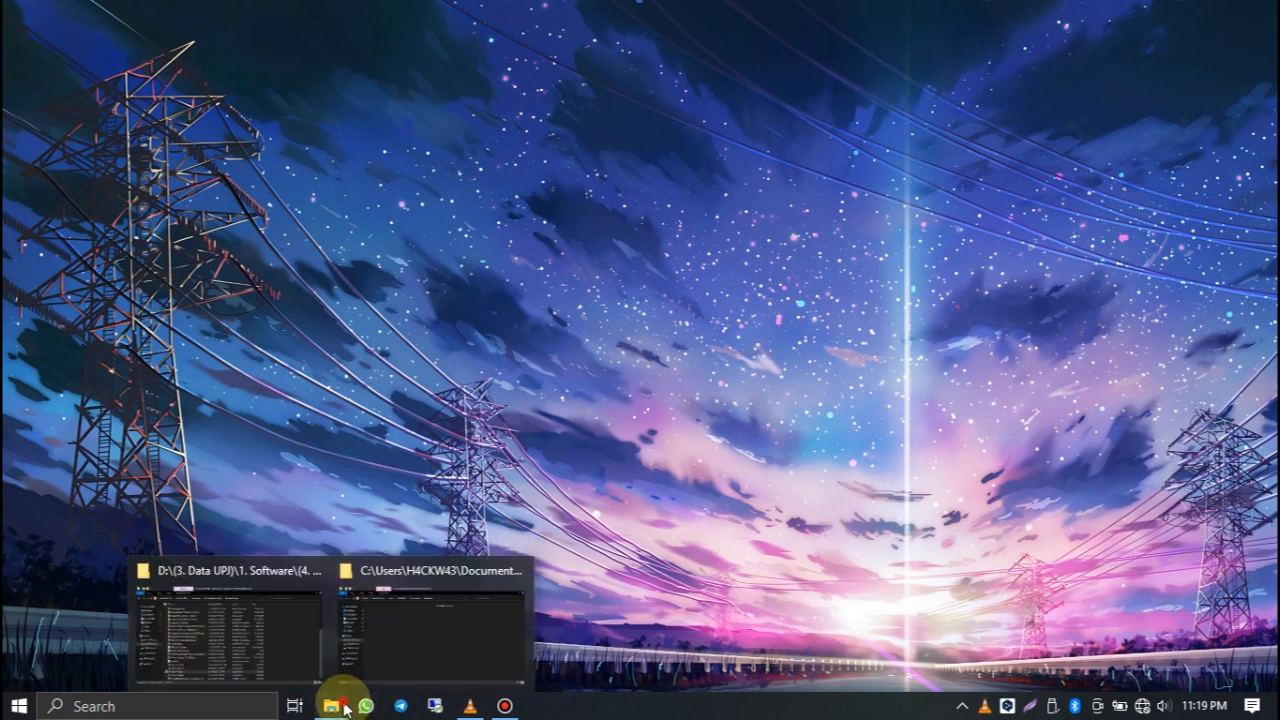
pyautogui.click(354, 611)
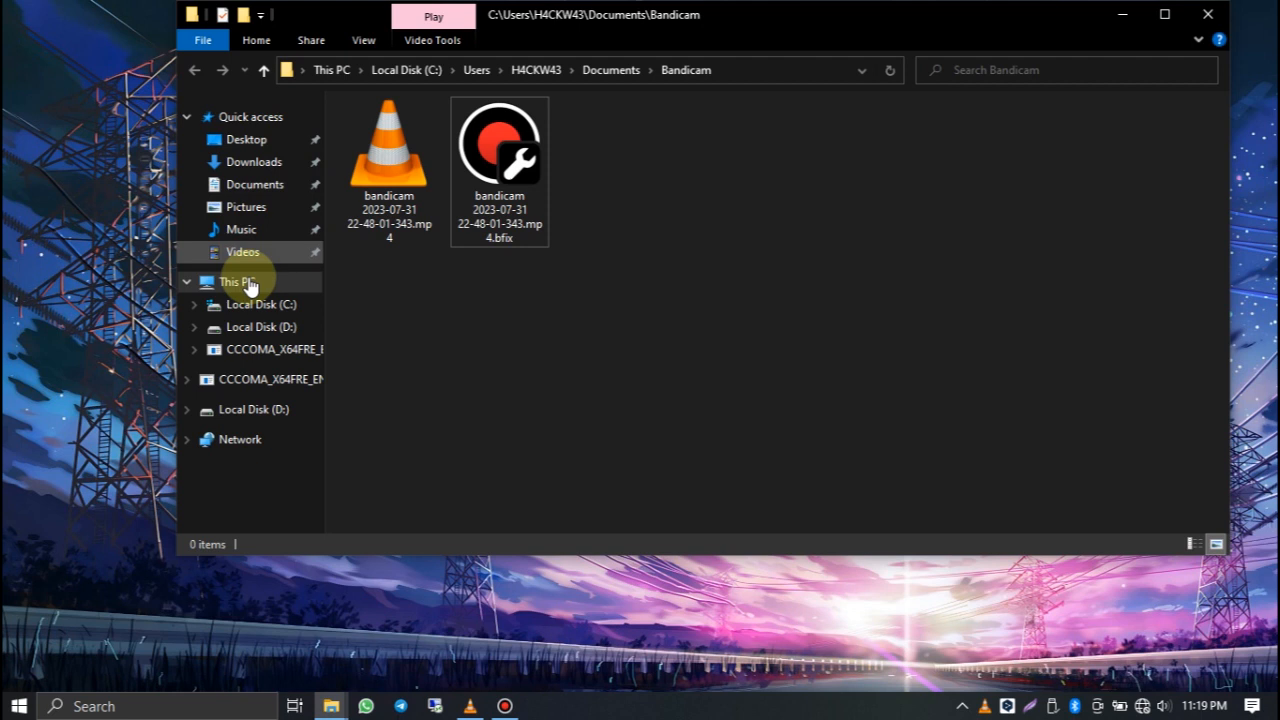
pyautogui.click(248, 282)
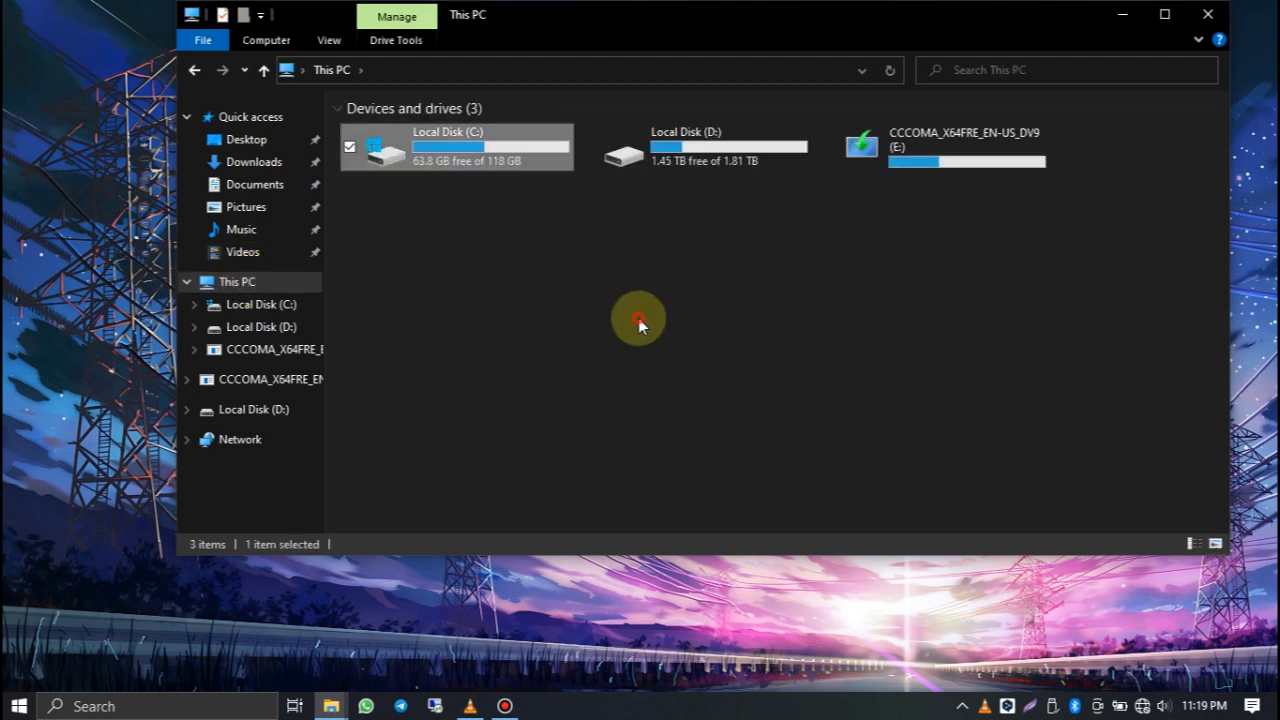
pyautogui.click(924, 155)
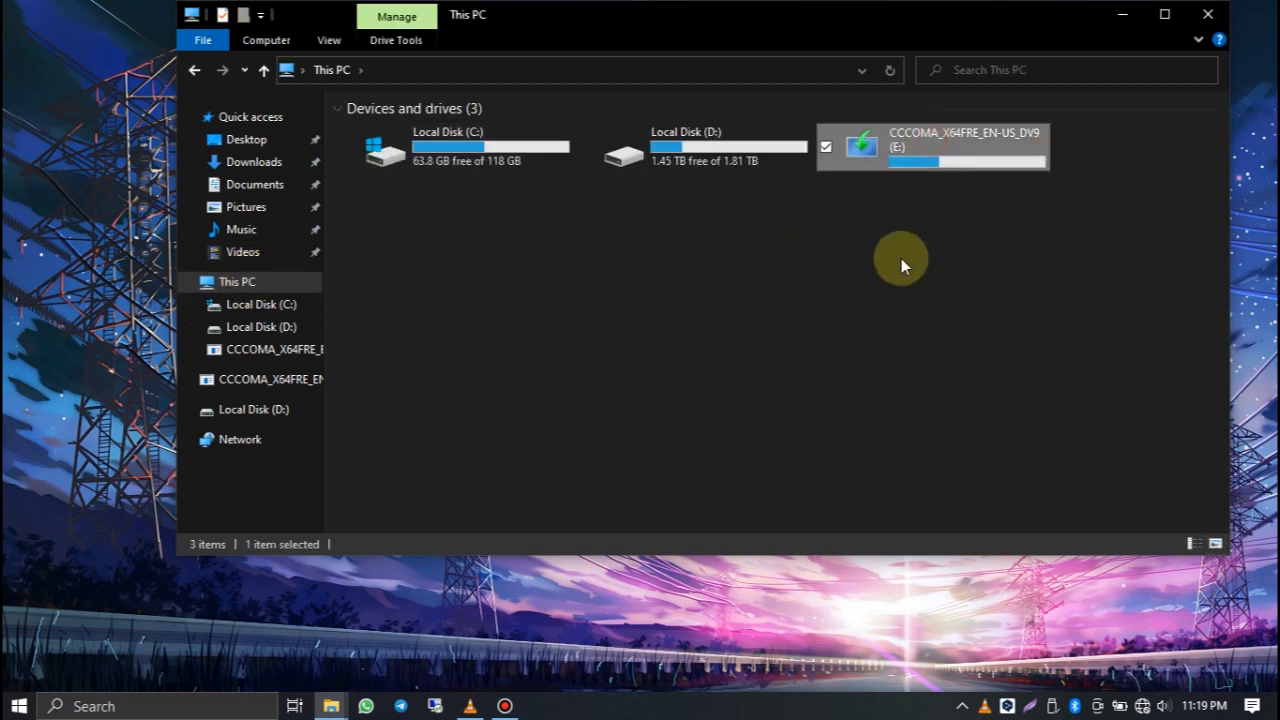
pyautogui.doubleClick(917, 141)
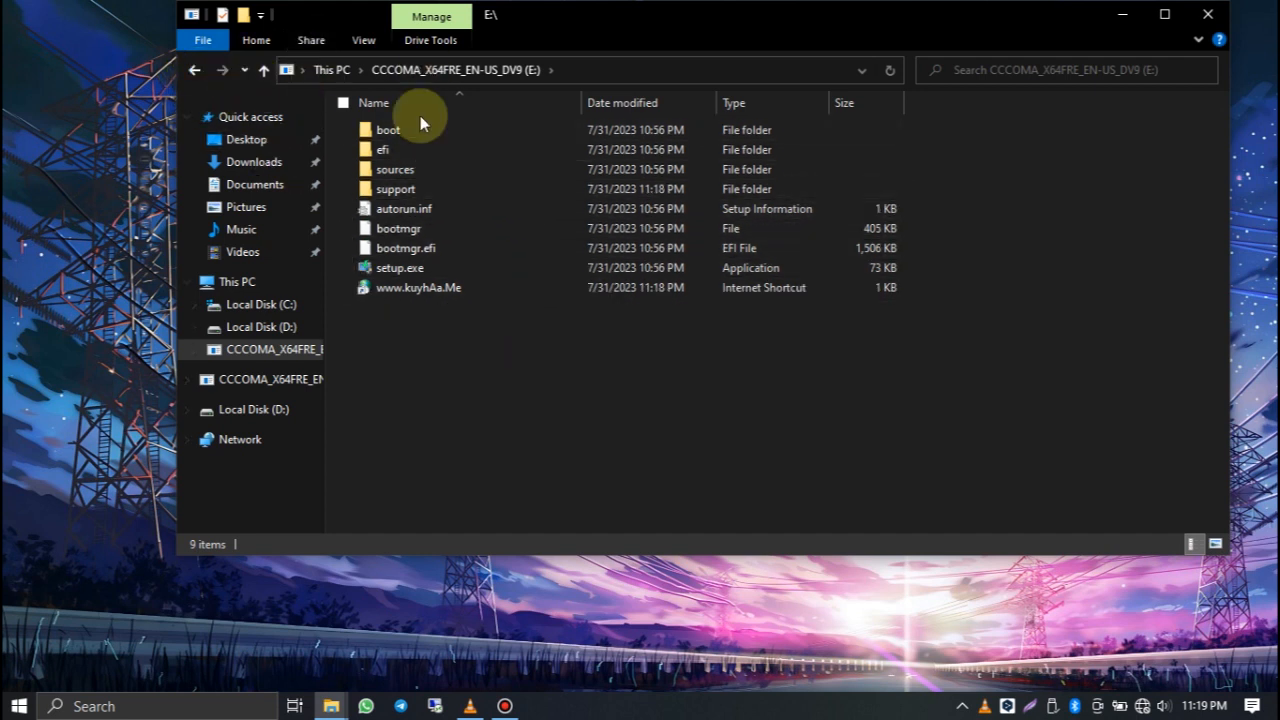
pyautogui.click(195, 70)
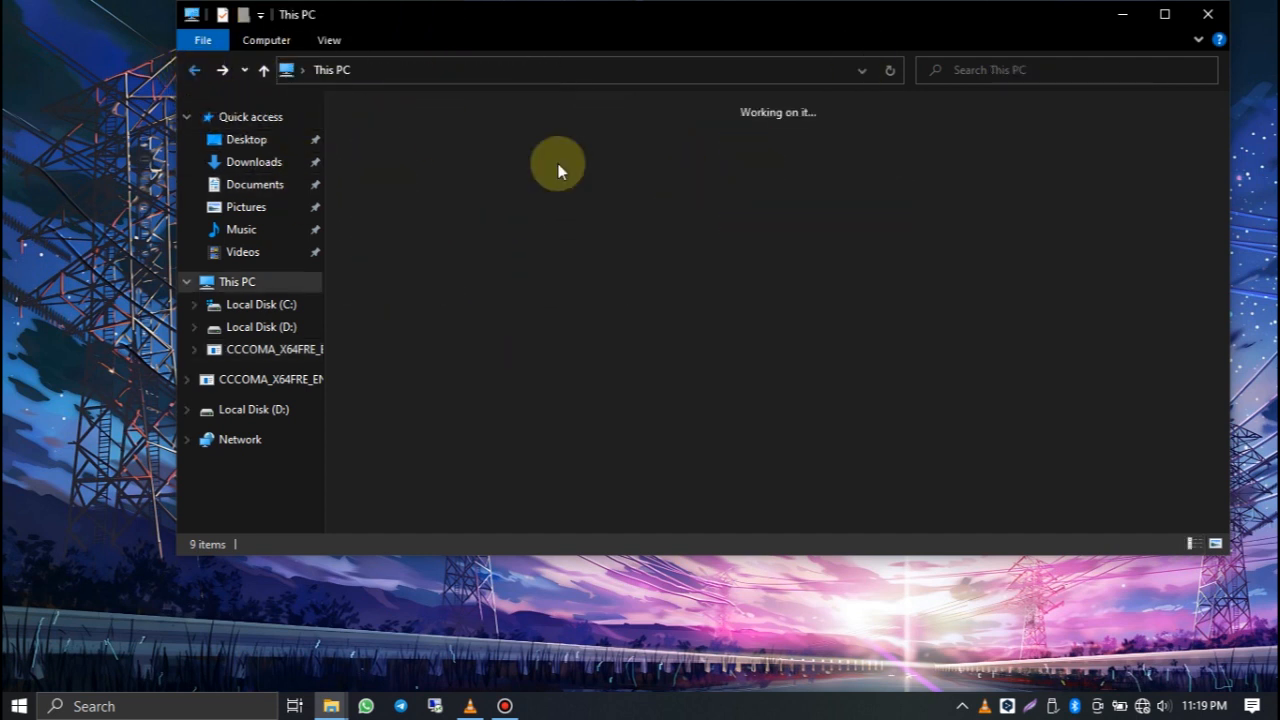